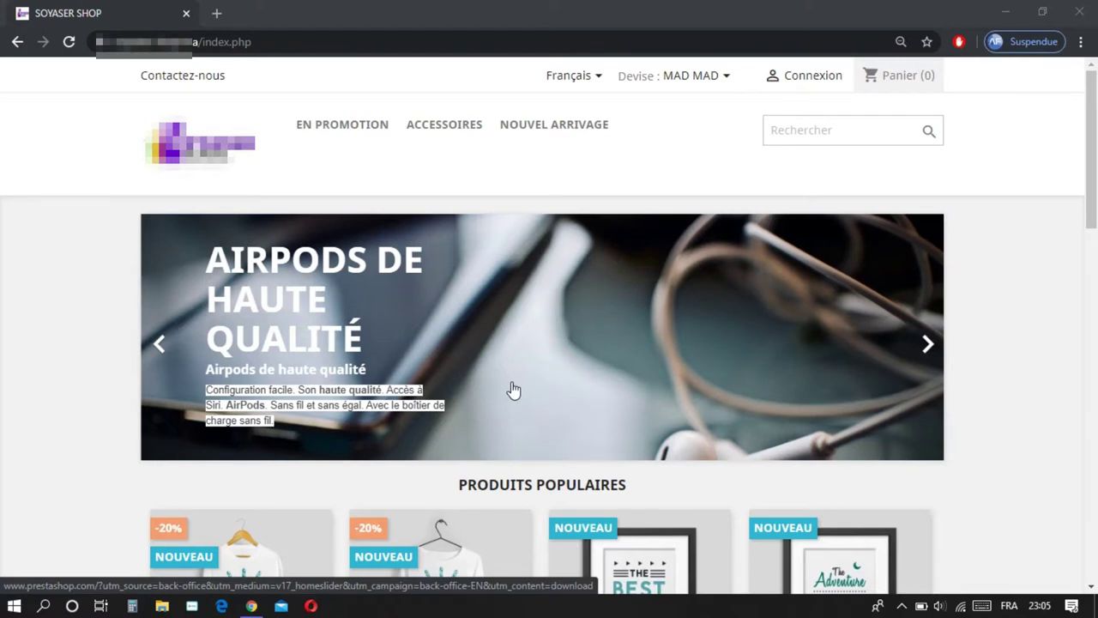
# - Open the cPanel login page at soyaser-shop.ma/cpanel and sign in with the prefilled account credentials
pyautogui.moveTo(513, 390); pyautogui.dragTo(285, 40)
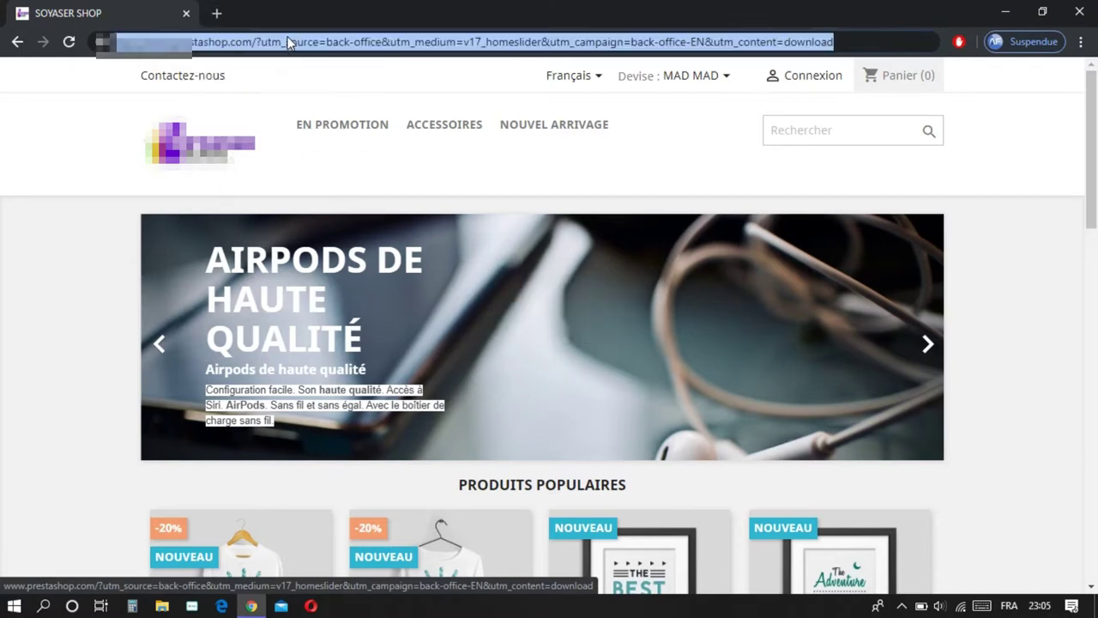
pyautogui.press('Escape')
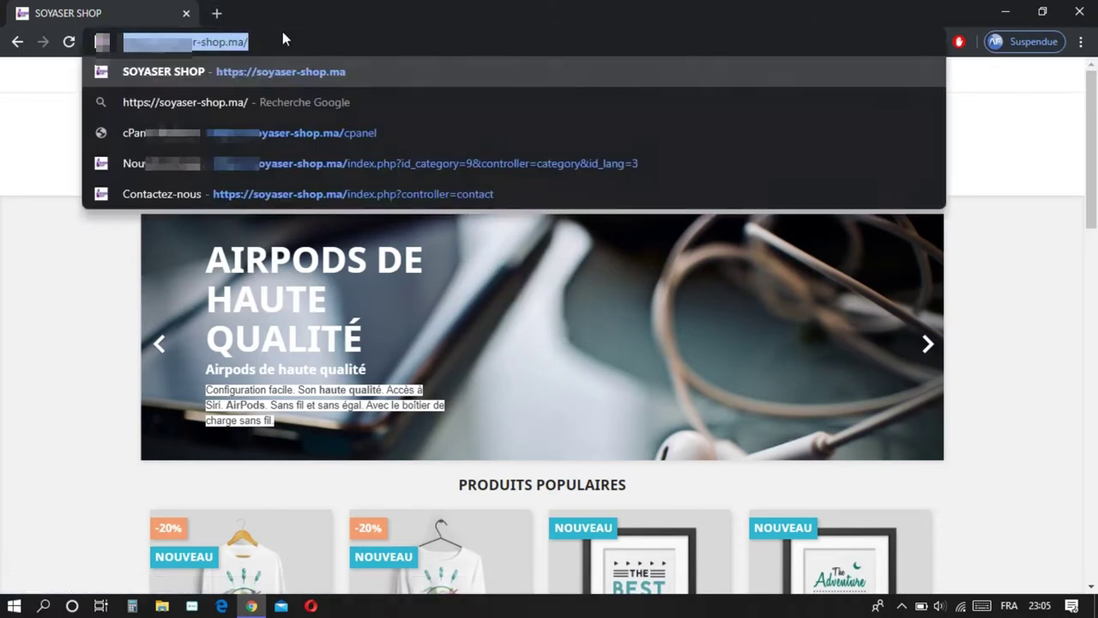
pyautogui.click(287, 34)
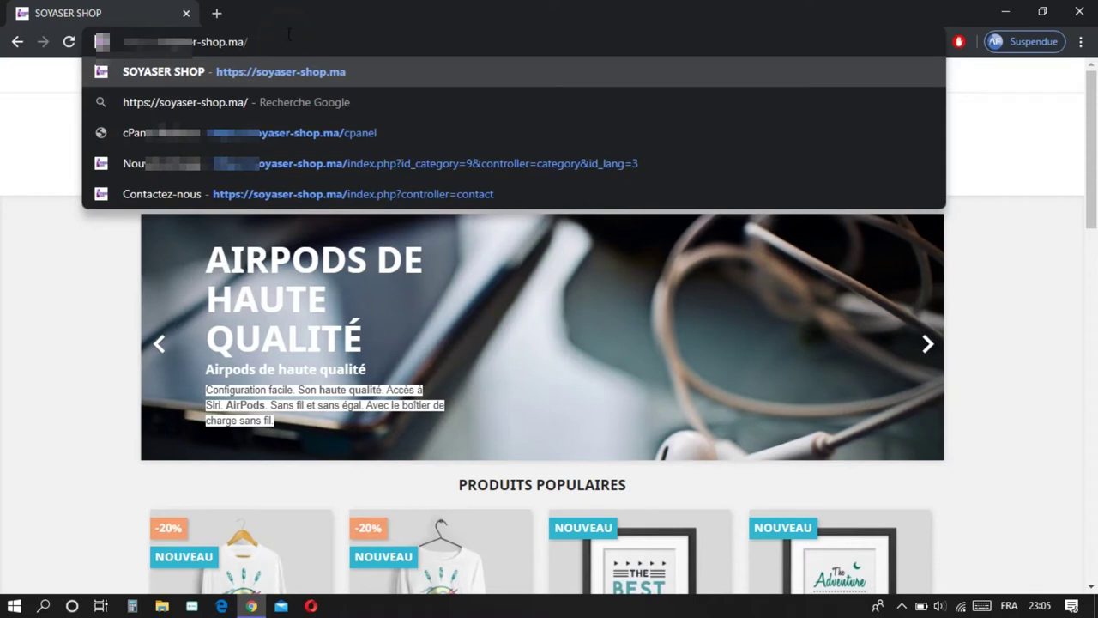
pyautogui.write('cpanel')
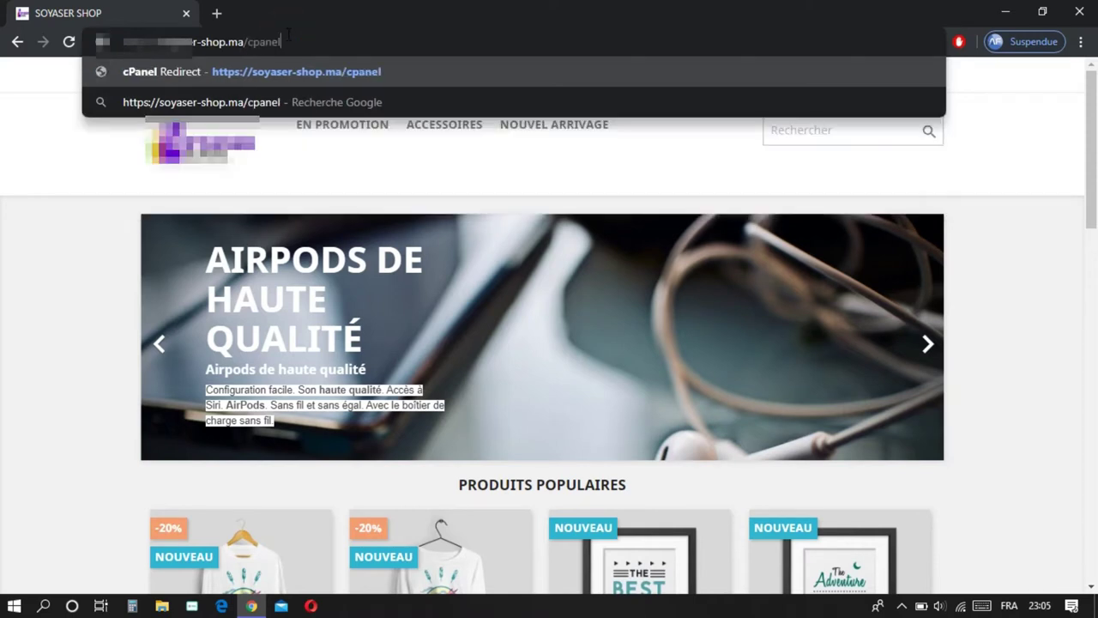
pyautogui.press('Return')
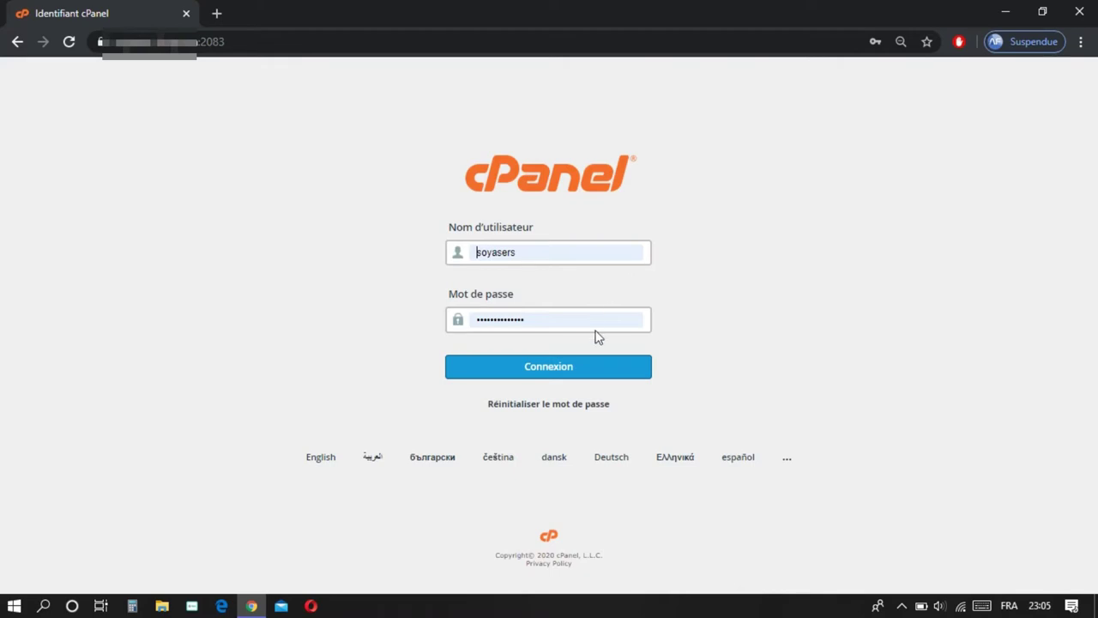
pyautogui.click(562, 372)
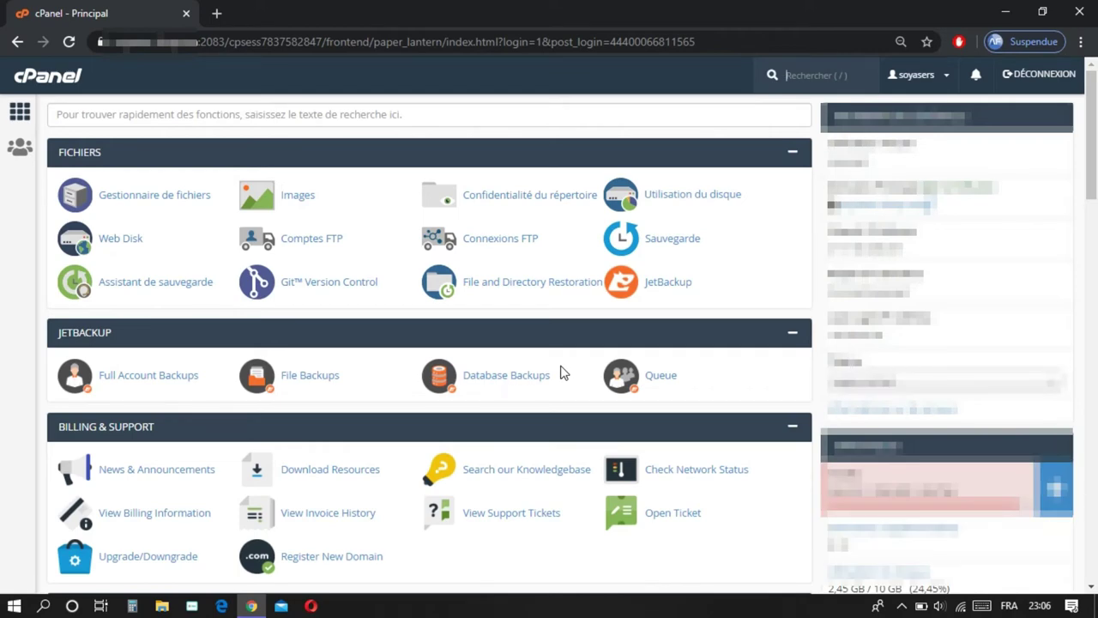
# - Open the Softaculous Apps Installer from cPanel's Logiciel section
pyautogui.scroll(-2, 615, 319)
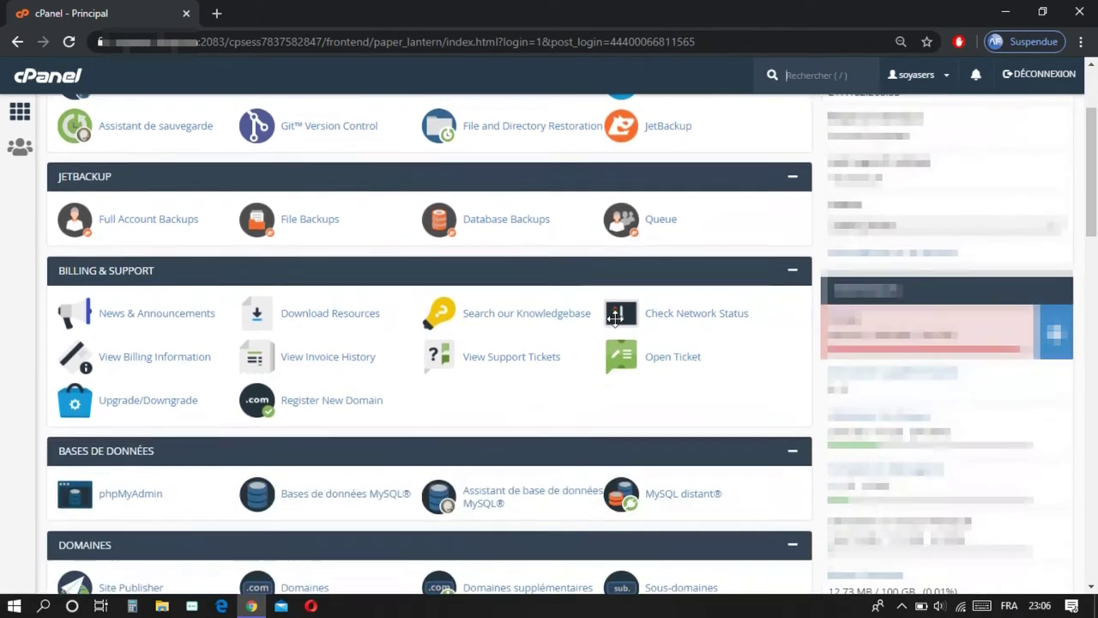
pyautogui.scroll(-1, 617, 327)
pyautogui.scroll(-3, 618, 327)
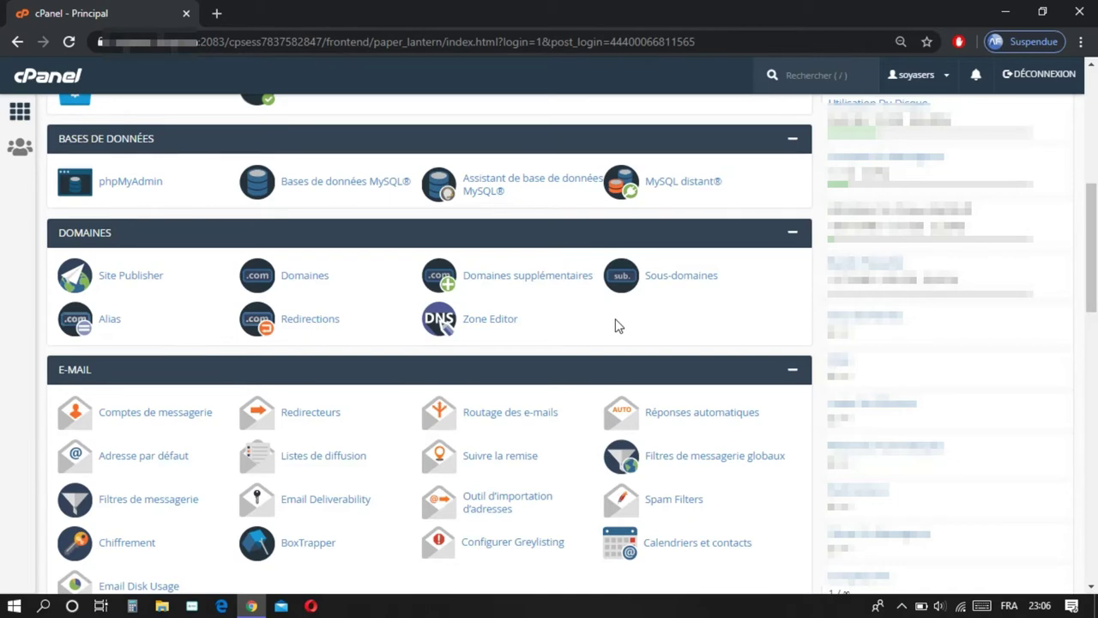
pyautogui.scroll(-6, 617, 325)
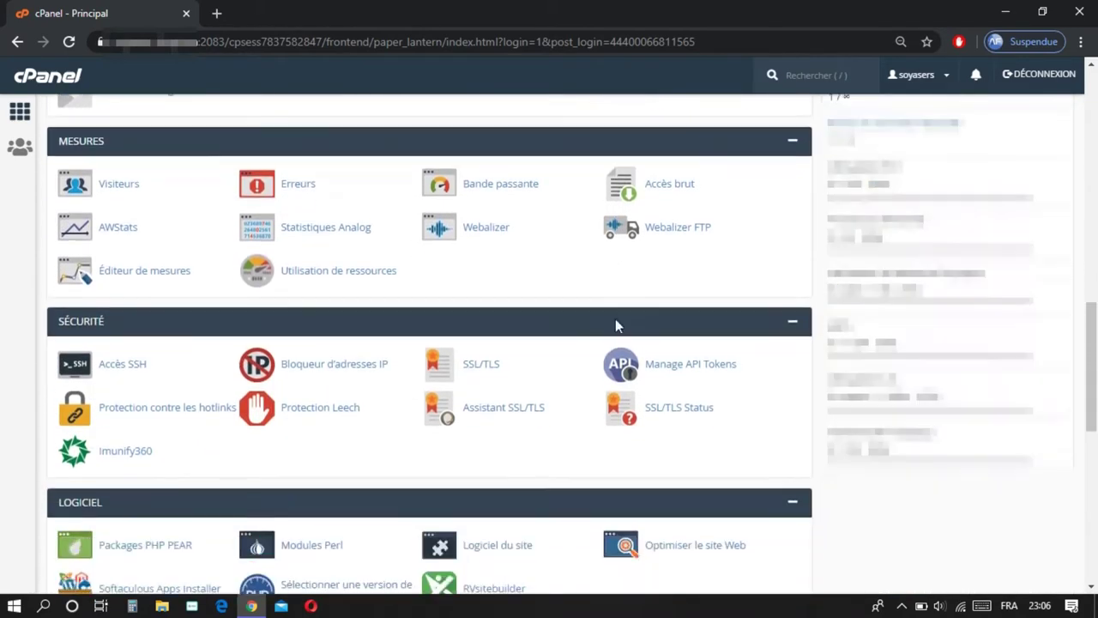
pyautogui.scroll(-3, 616, 325)
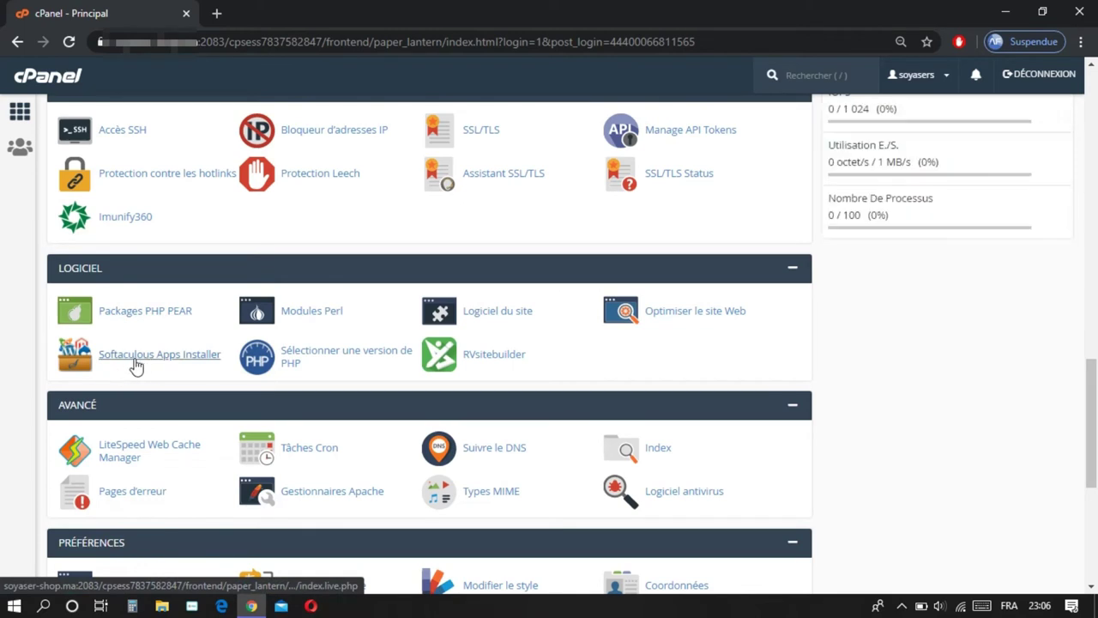
pyautogui.click(188, 364)
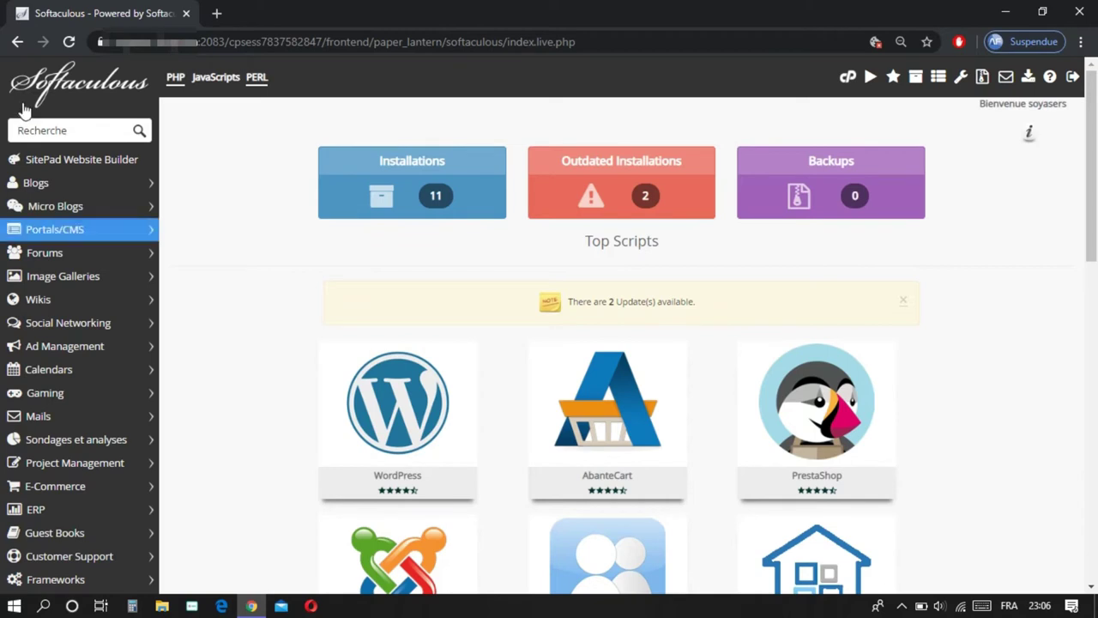
# - Search the Softaculous scripts for "word" and open the WordPress script page
pyautogui.click(42, 126)
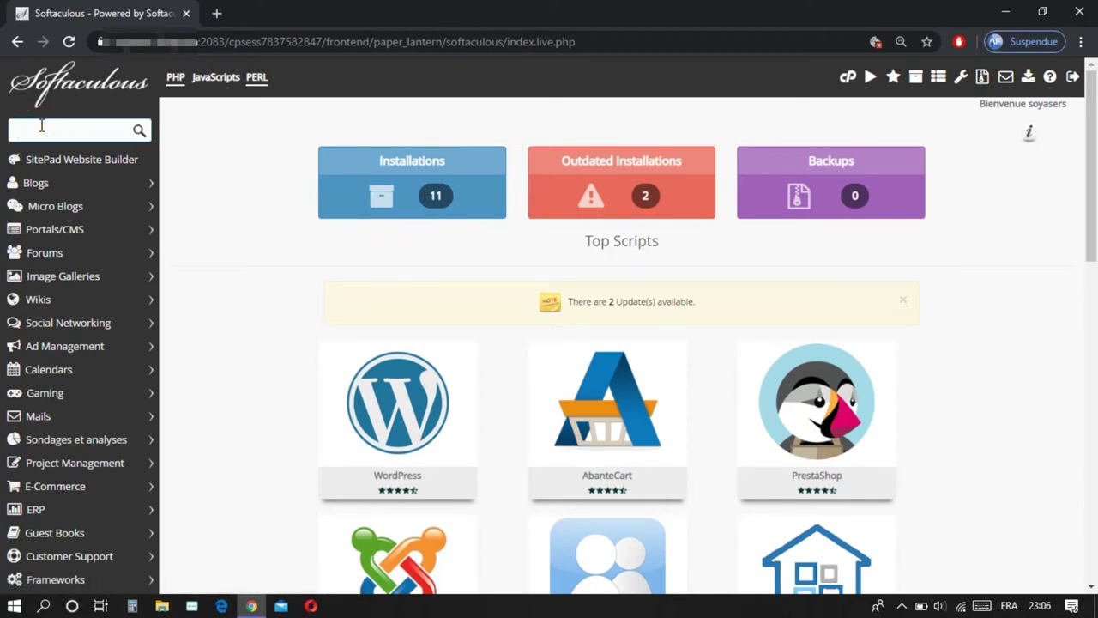
pyautogui.write('word')
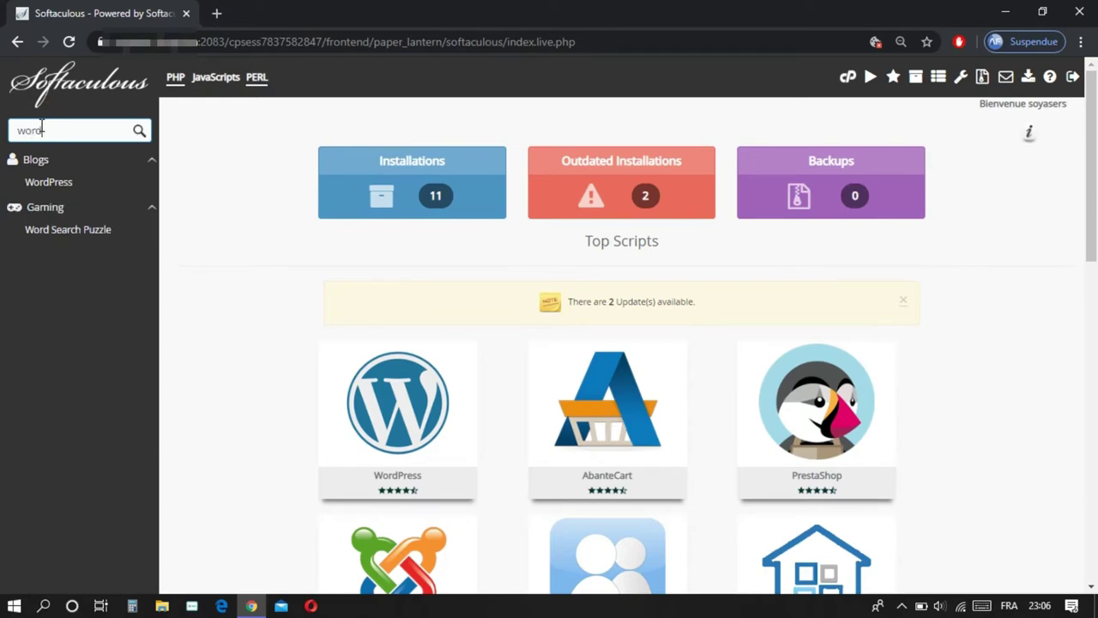
pyautogui.click(53, 182)
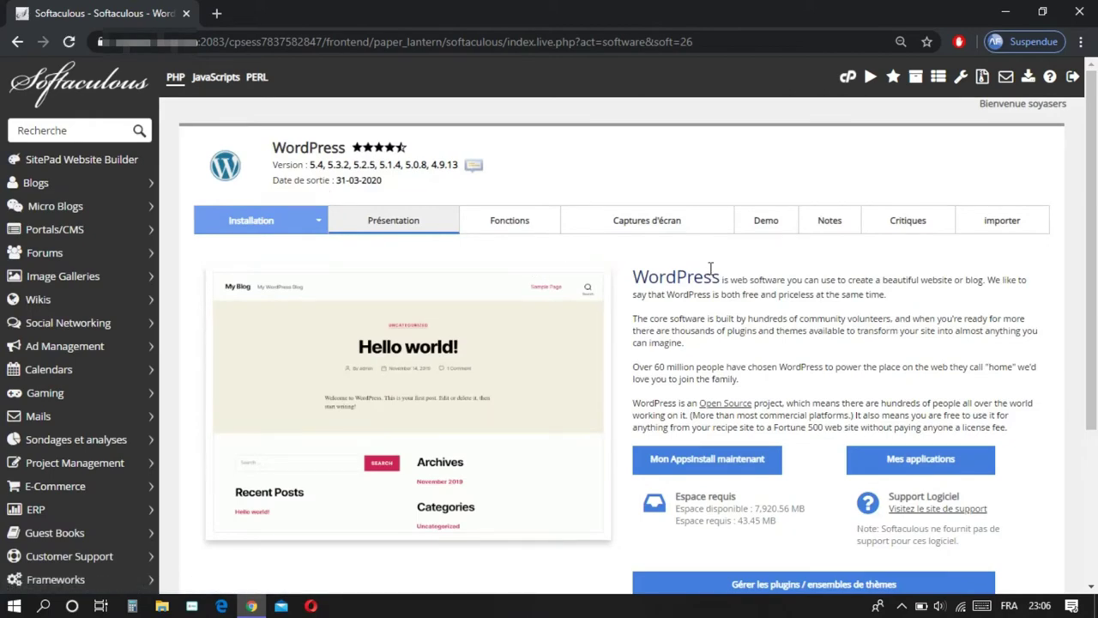
# - Open the WordPress installation form at its Installation du Logiciel section
pyautogui.scroll(-2, 851, 326)
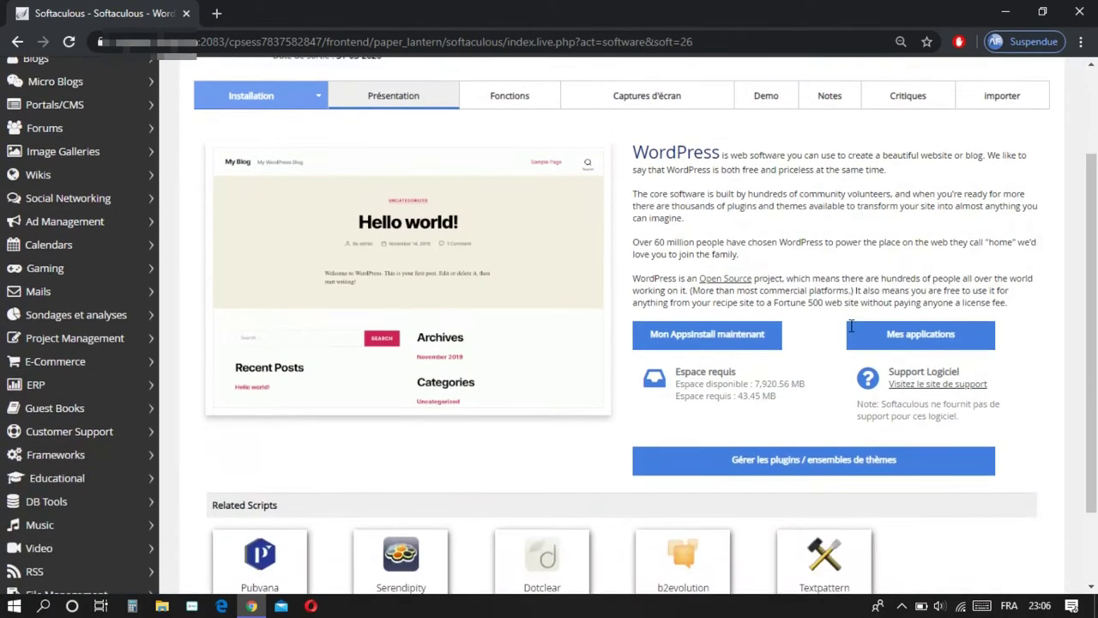
pyautogui.scroll(-2, 852, 328)
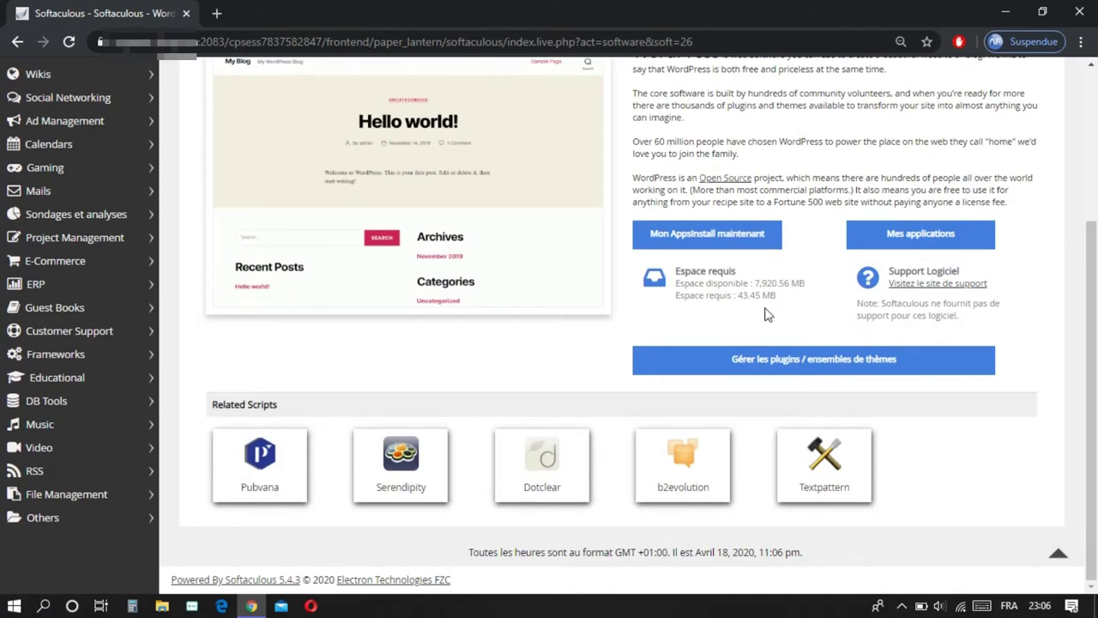
pyautogui.click(738, 243)
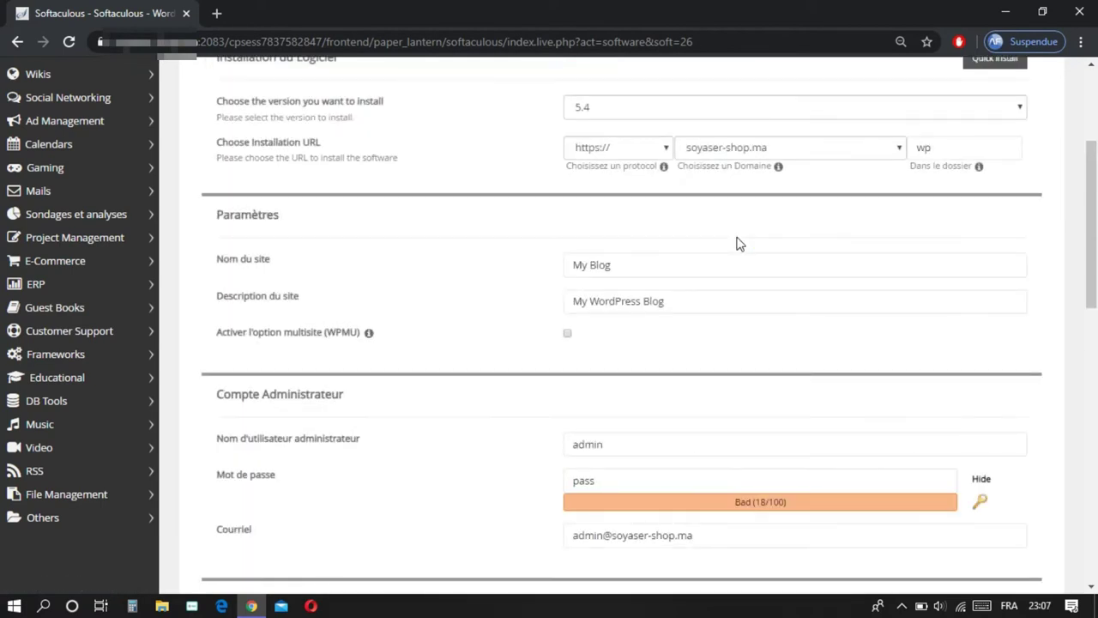
pyautogui.scroll(3, 738, 244)
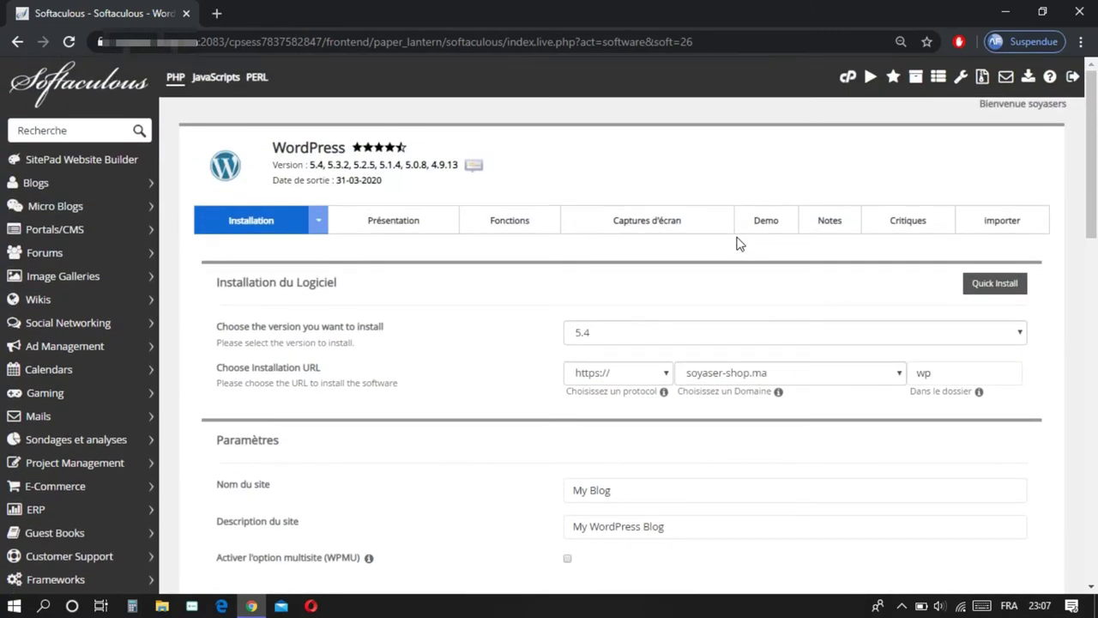
pyautogui.moveTo(738, 243); pyautogui.dragTo(699, 280)
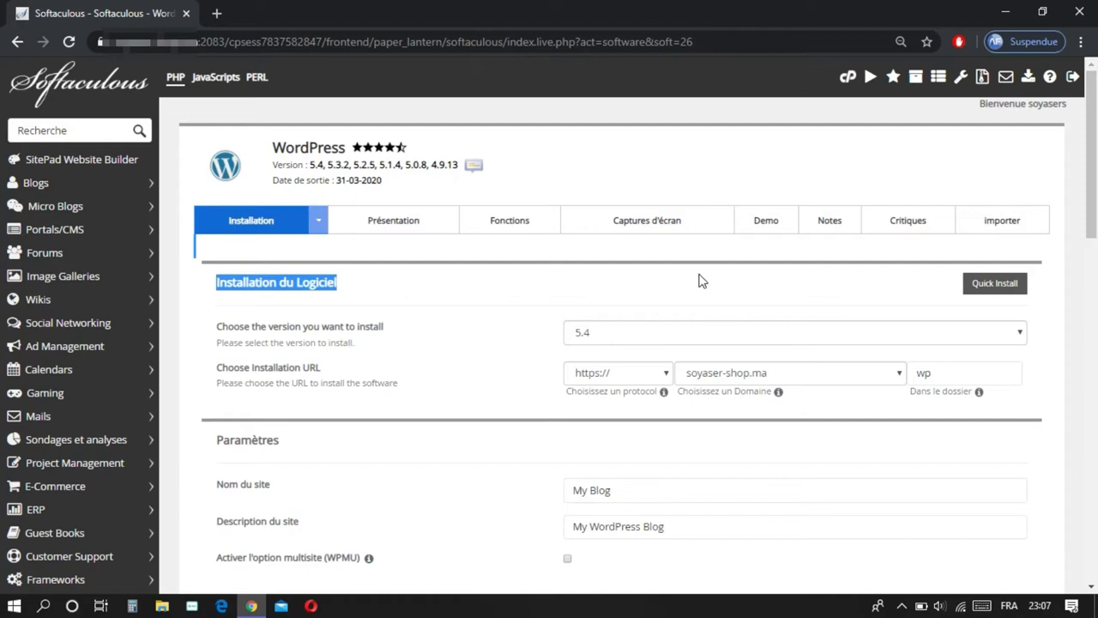
pyautogui.click(682, 285)
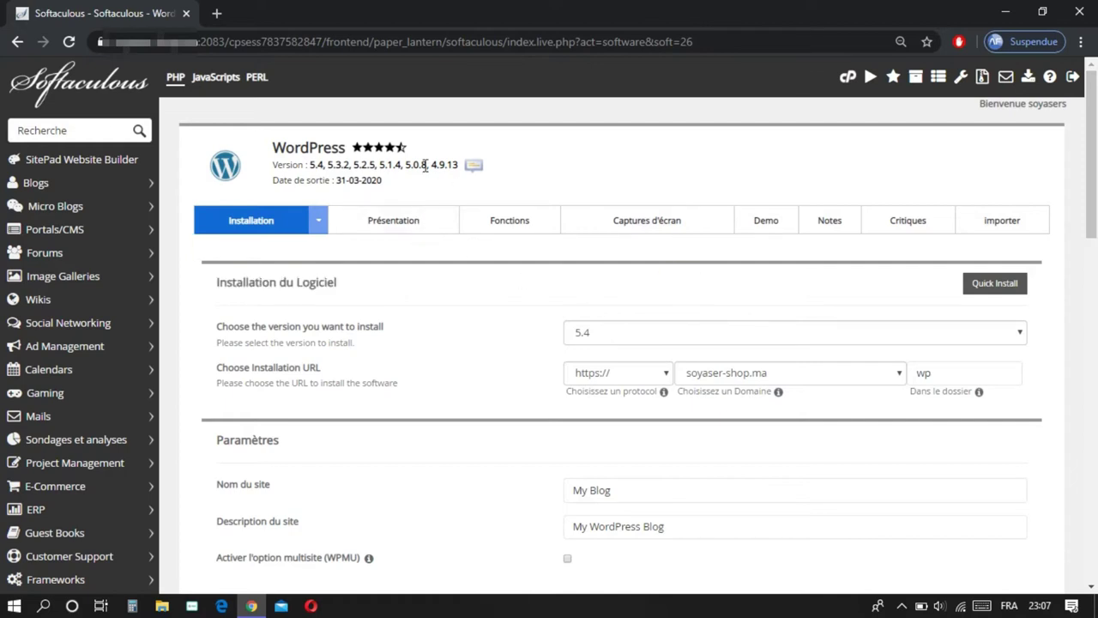
# - Check which WordPress versions can be installed and keep version 5.4
pyautogui.click(674, 341)
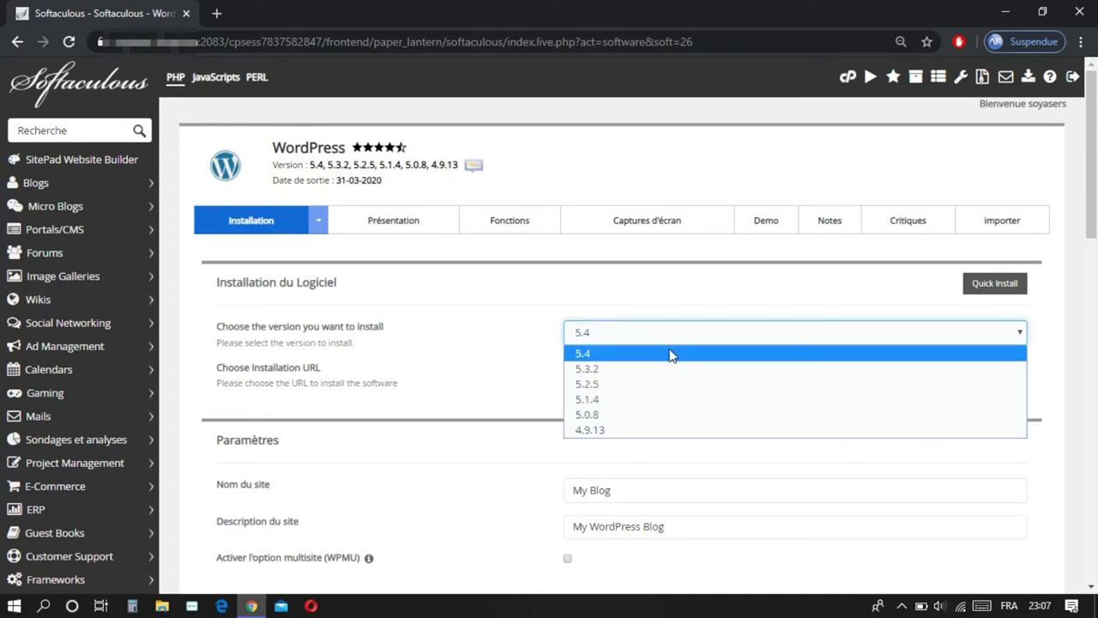
pyautogui.click(511, 332)
pyautogui.scroll(-1, 512, 333)
pyautogui.scroll(-2, 511, 333)
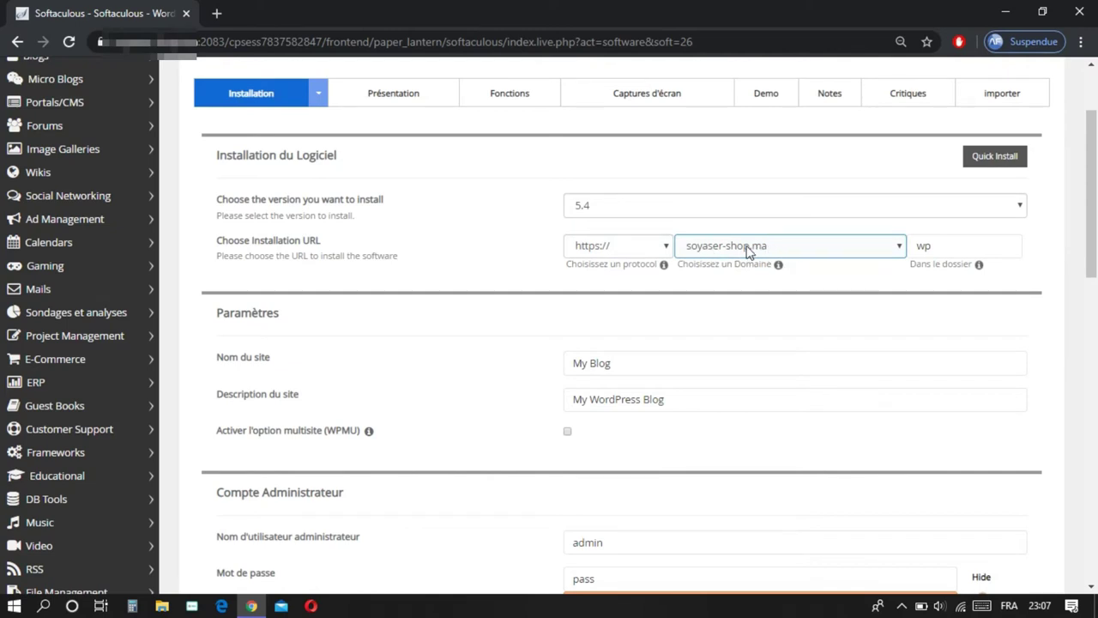
# - Set the installation folder on the soyaser-shop.ma domain to wp2
pyautogui.click(944, 246)
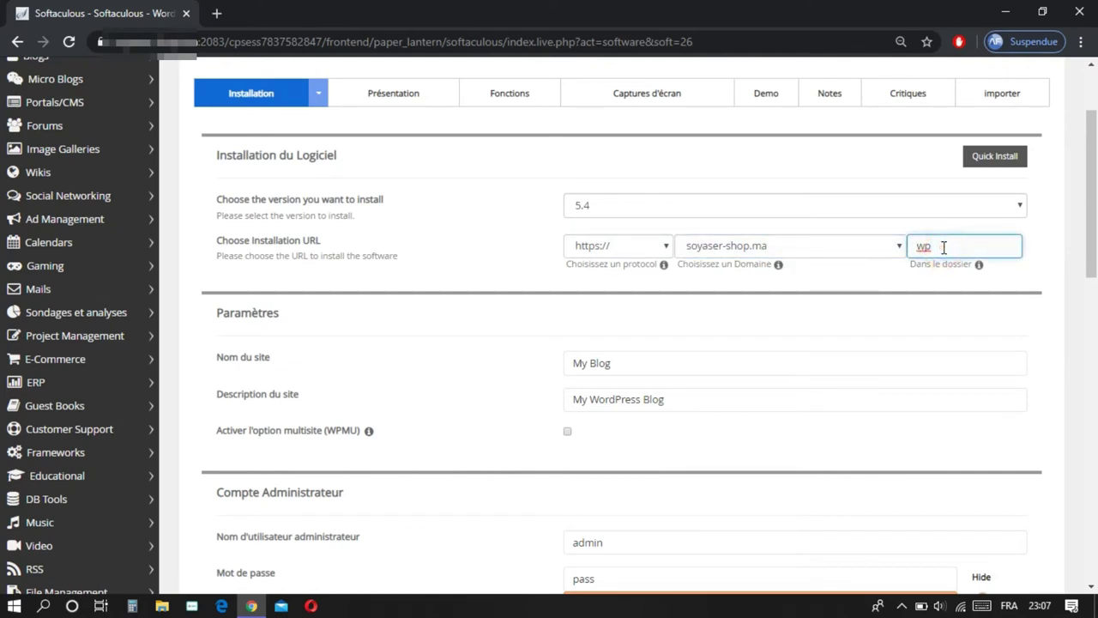
pyautogui.press('BackSpace')
pyautogui.press('BackSpace')
pyautogui.click(955, 247)
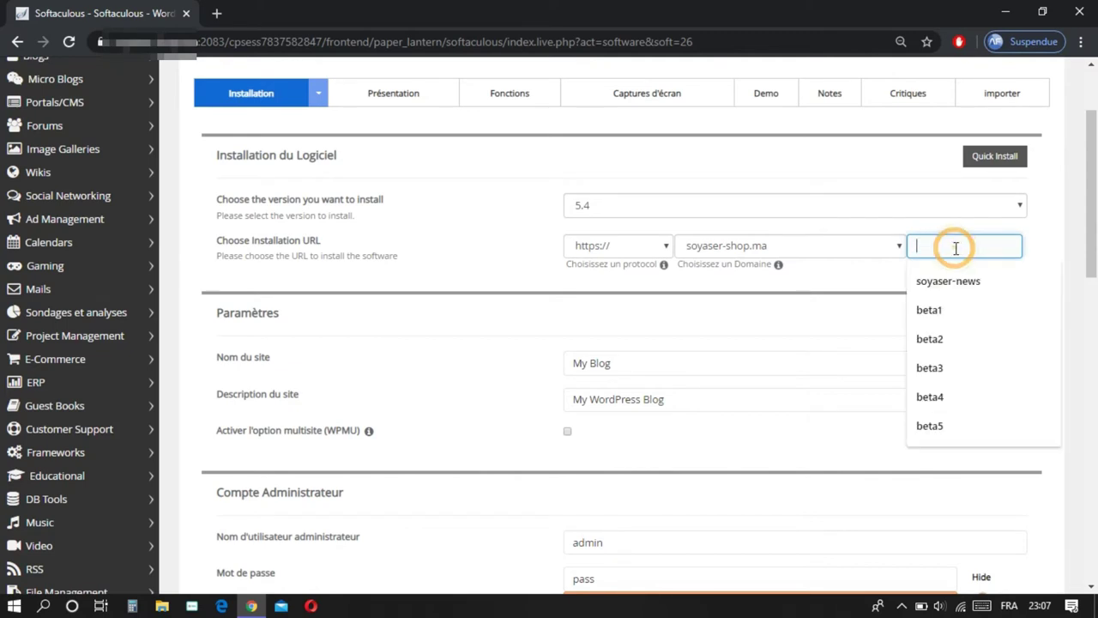
pyautogui.write('wp')
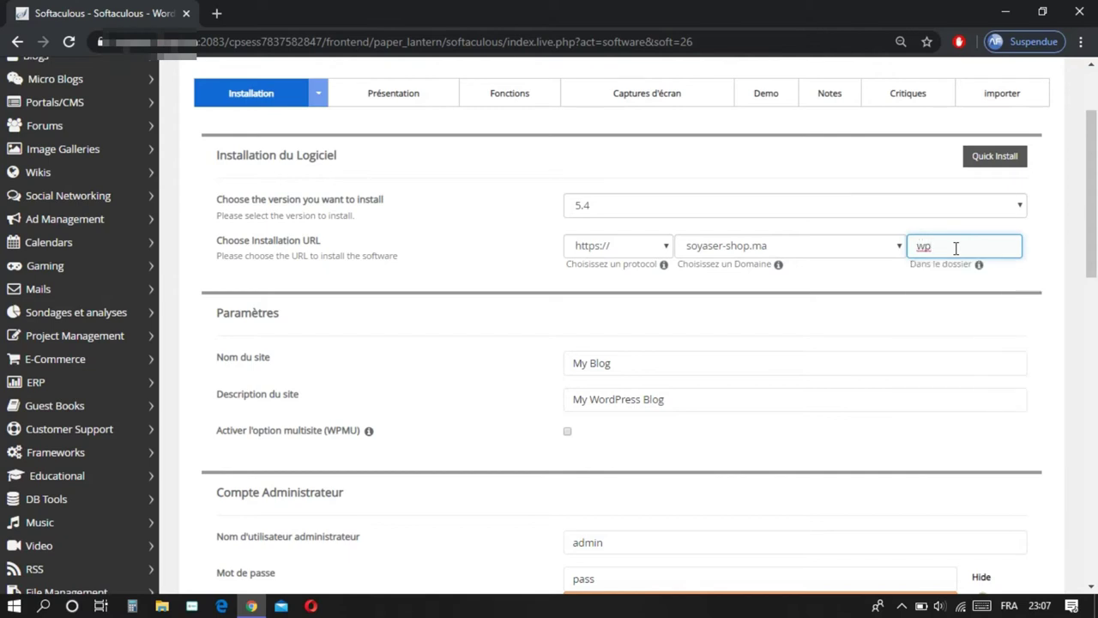
pyautogui.write('2')
pyautogui.doubleClick(941, 246)
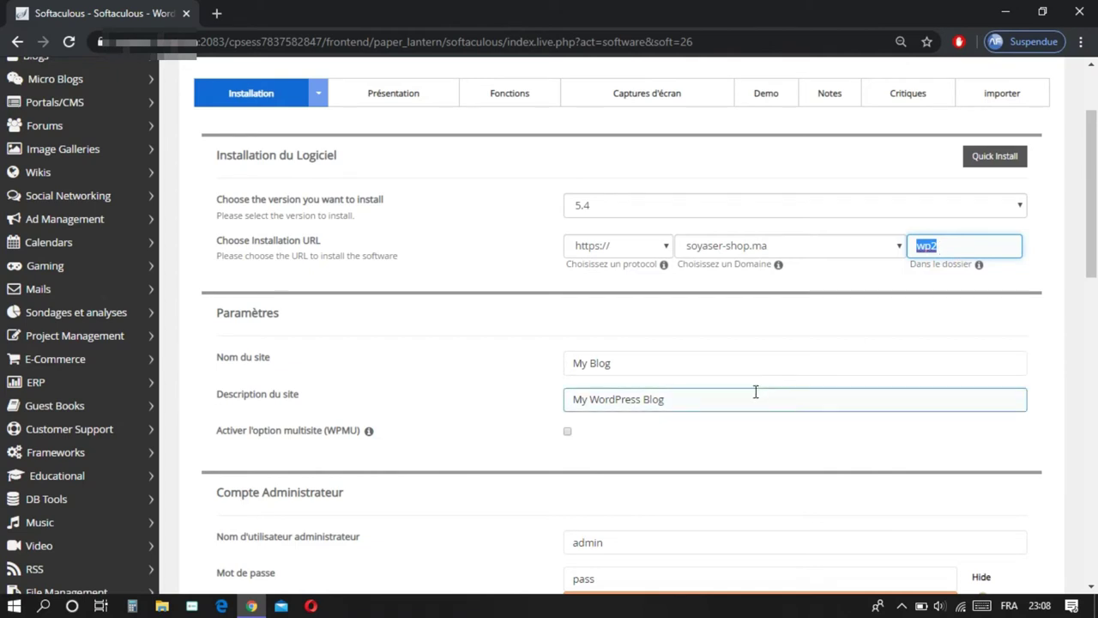
# - Replace the site name with "anglefotmation test"
pyautogui.doubleClick(646, 364)
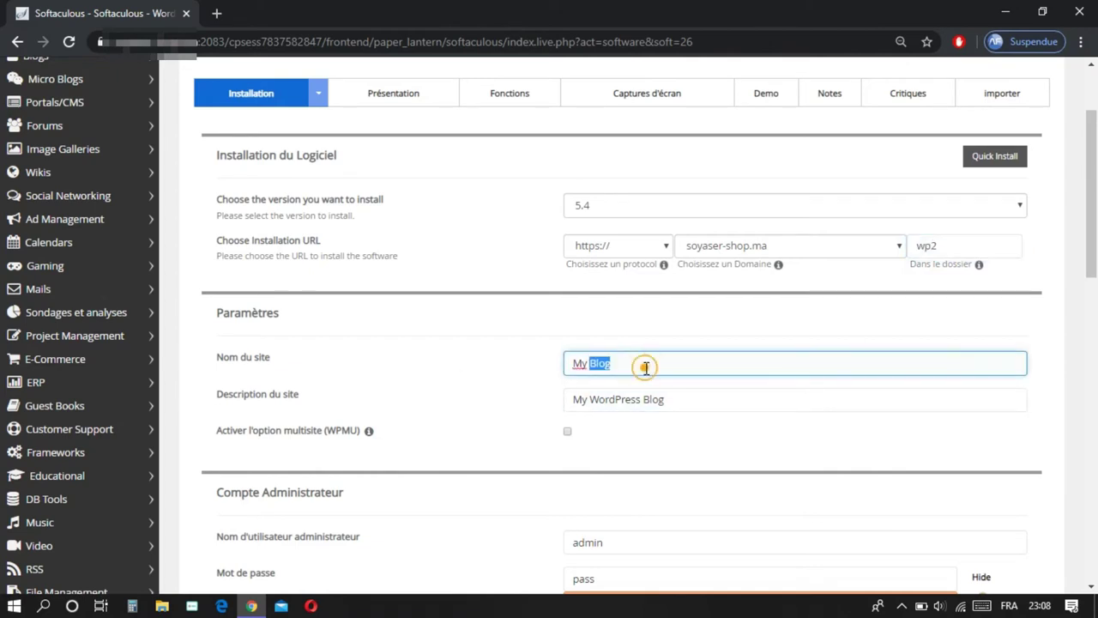
pyautogui.press('BackSpace')
pyautogui.press('BackSpace')
pyautogui.press('BackSpace')
pyautogui.press('BackSpace')
pyautogui.write('anglefo')
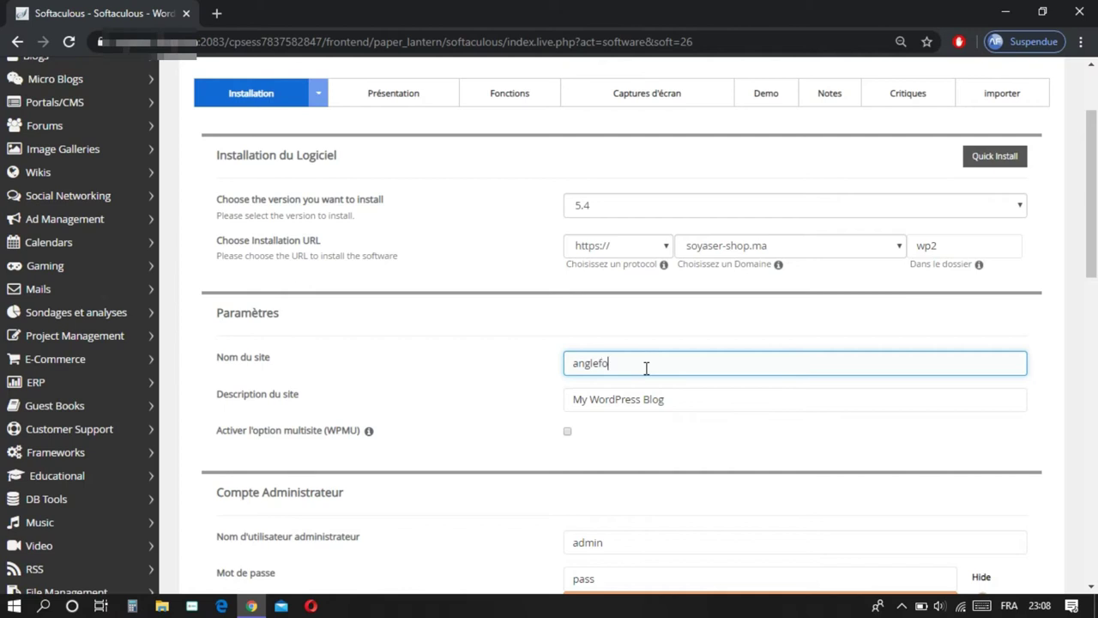
pyautogui.write('tmationtest')
pyautogui.click(647, 368)
# - Change the site description to "My WordPress formation"
pyautogui.scroll(-1, 668, 372)
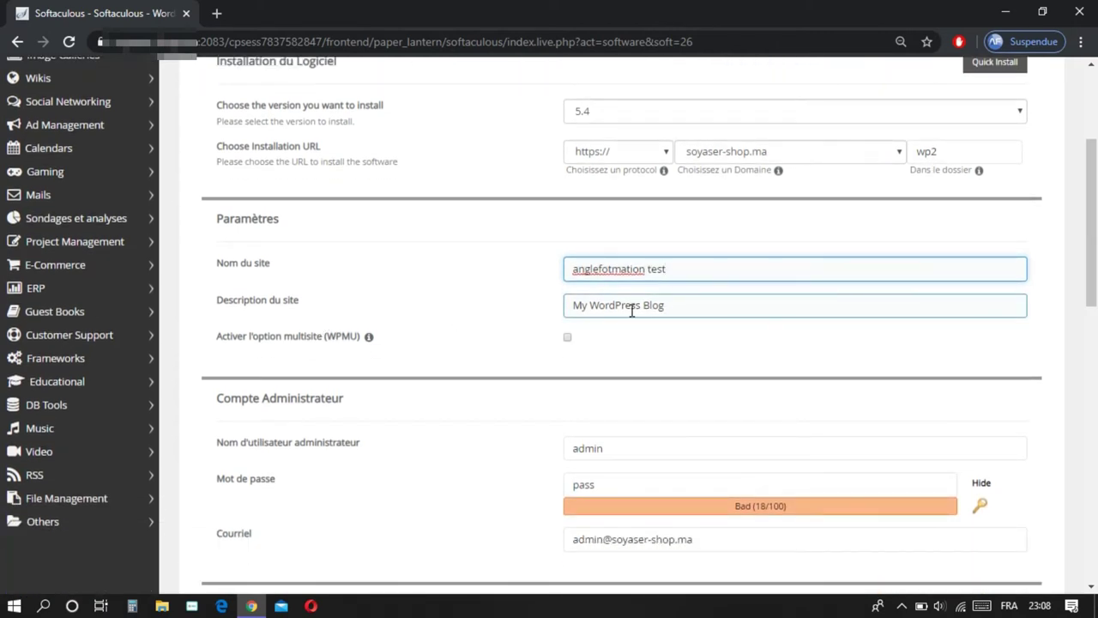
pyautogui.click(678, 306)
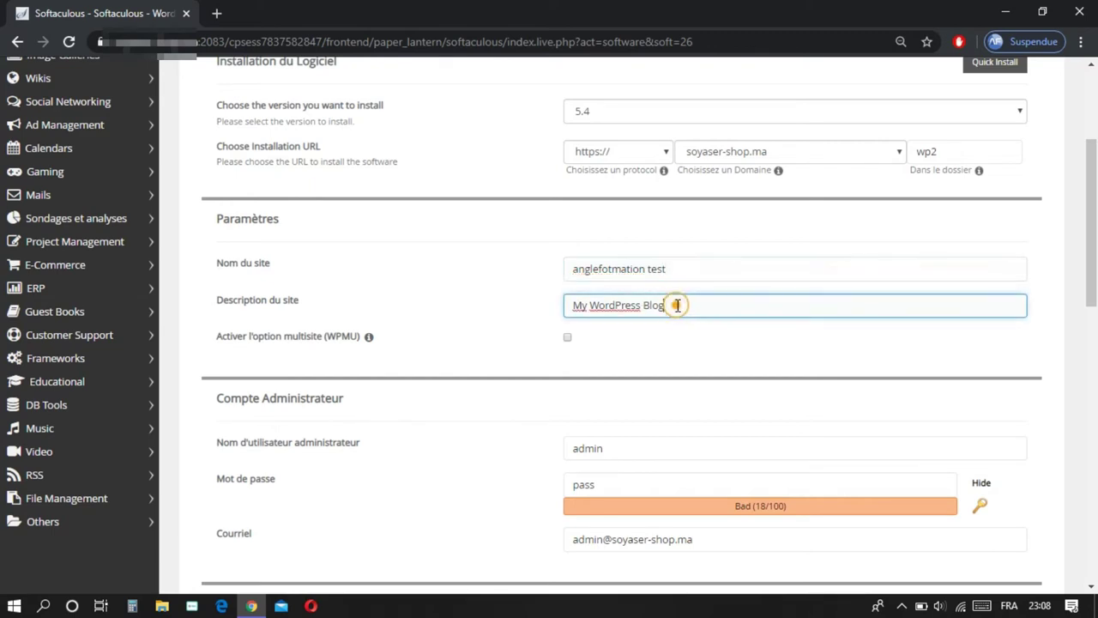
pyautogui.press('BackSpace')
pyautogui.press('BackSpace')
pyautogui.press('BackSpace')
pyautogui.press('BackSpace')
pyautogui.write('d')
pyautogui.press('BackSpace')
pyautogui.write('formation')
# - Keep the administrator username admin and generate a random password for the administrator account's password field
pyautogui.scroll(-1, 681, 351)
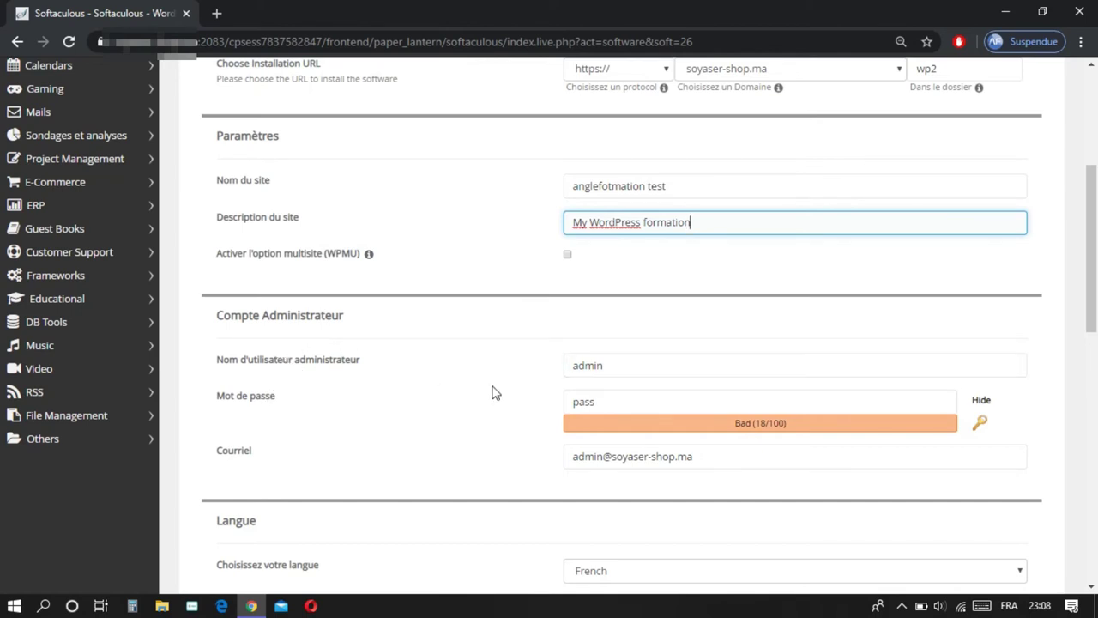
pyautogui.click(628, 370)
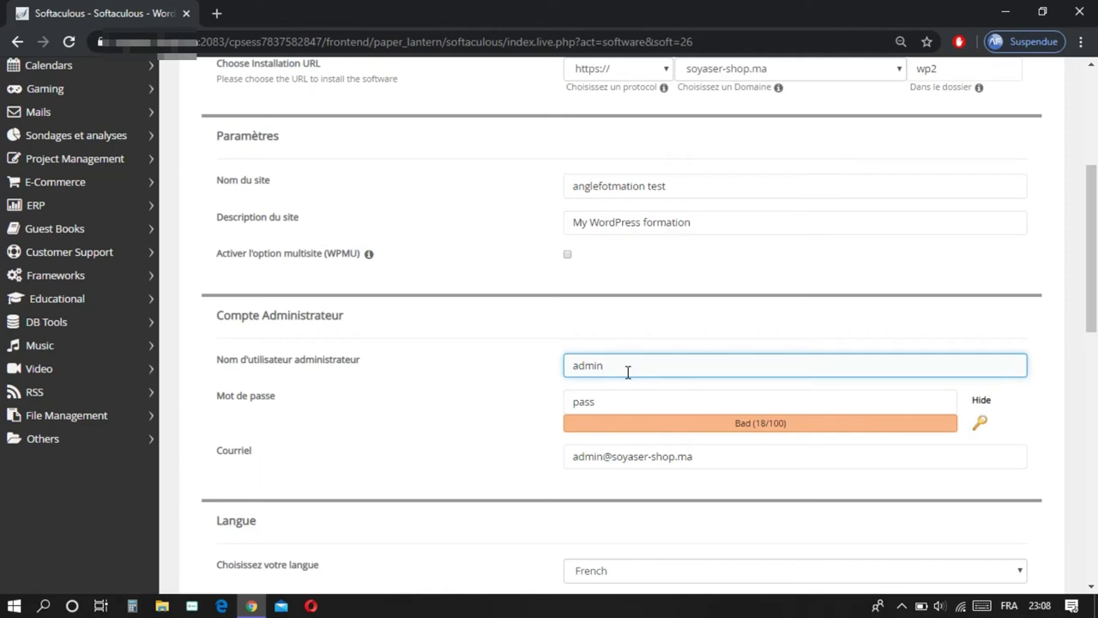
pyautogui.click(573, 375)
pyautogui.click(796, 402)
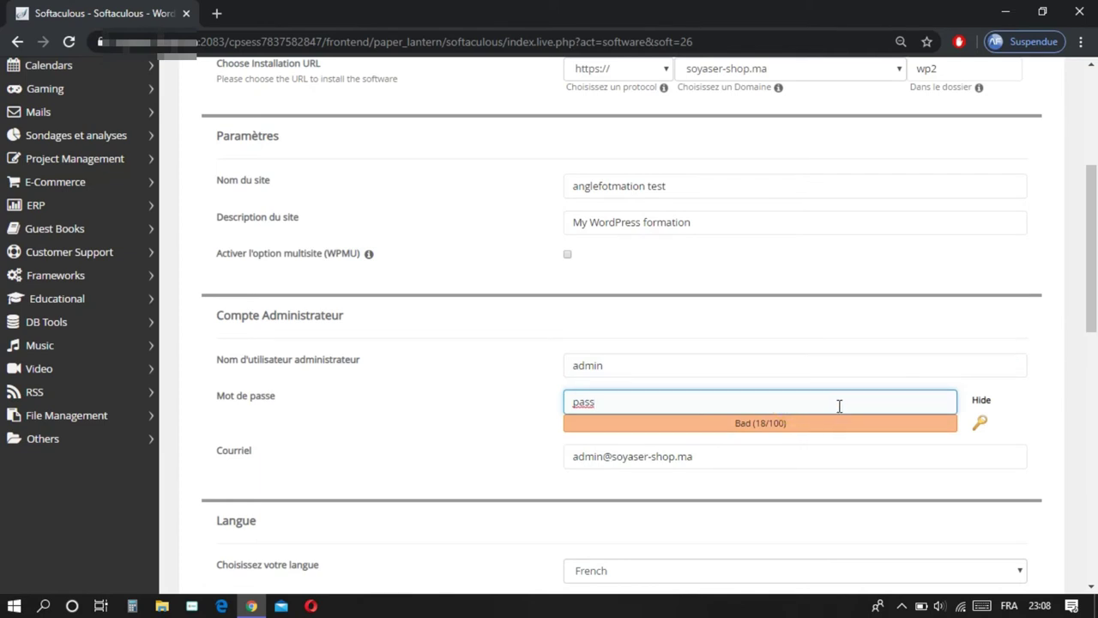
pyautogui.click(980, 423)
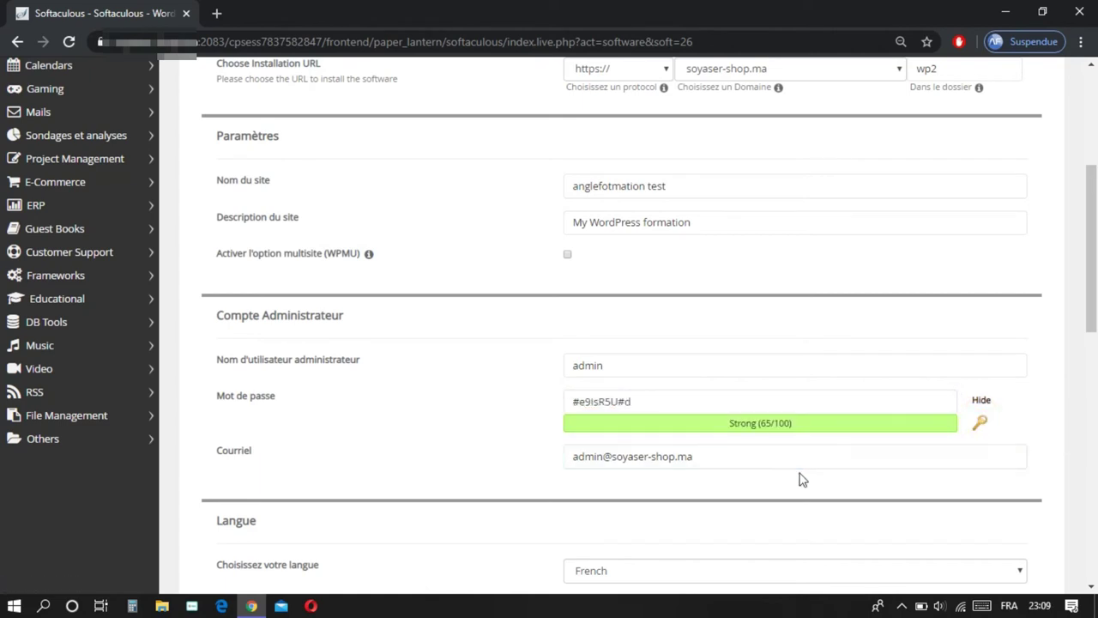
# - Check the administrator e-mail field and the list of installation languages, keeping French selected
pyautogui.click(724, 464)
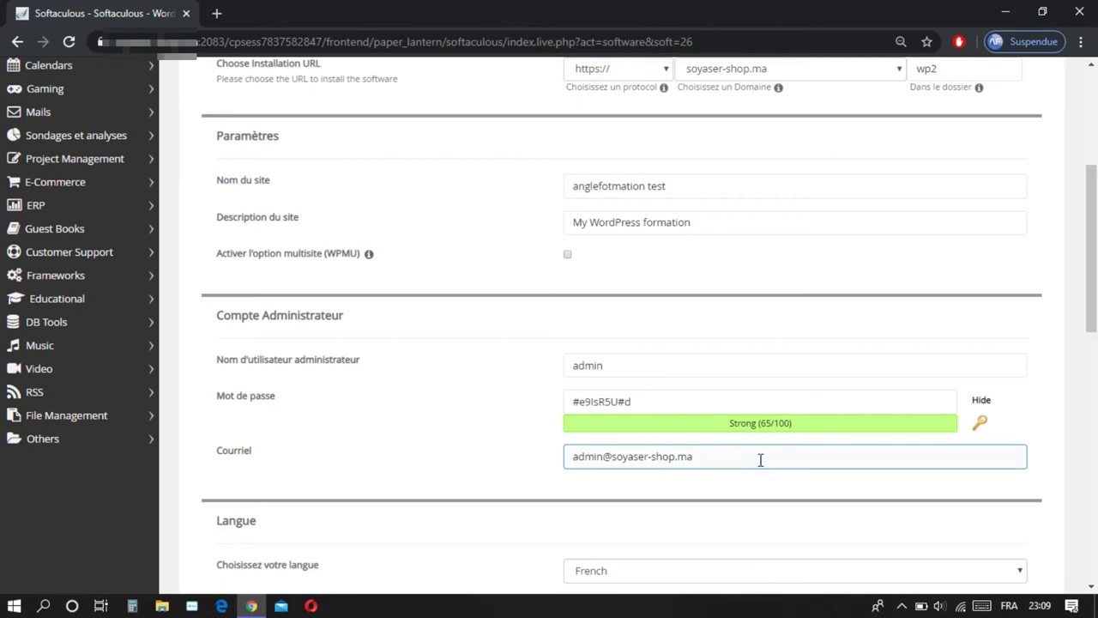
pyautogui.click(438, 456)
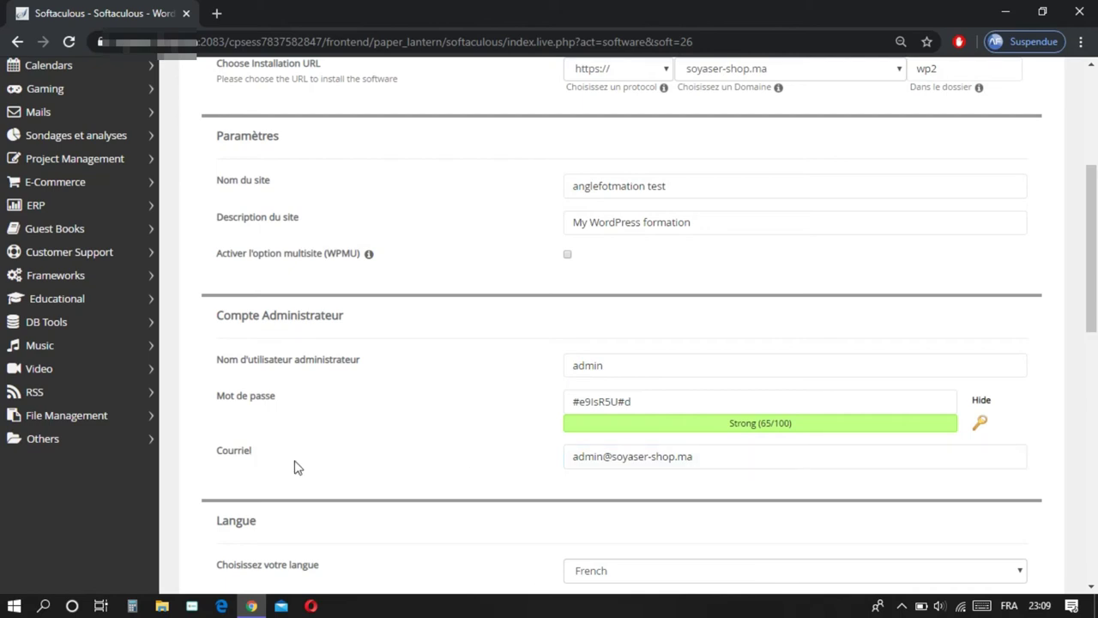
pyautogui.click(642, 465)
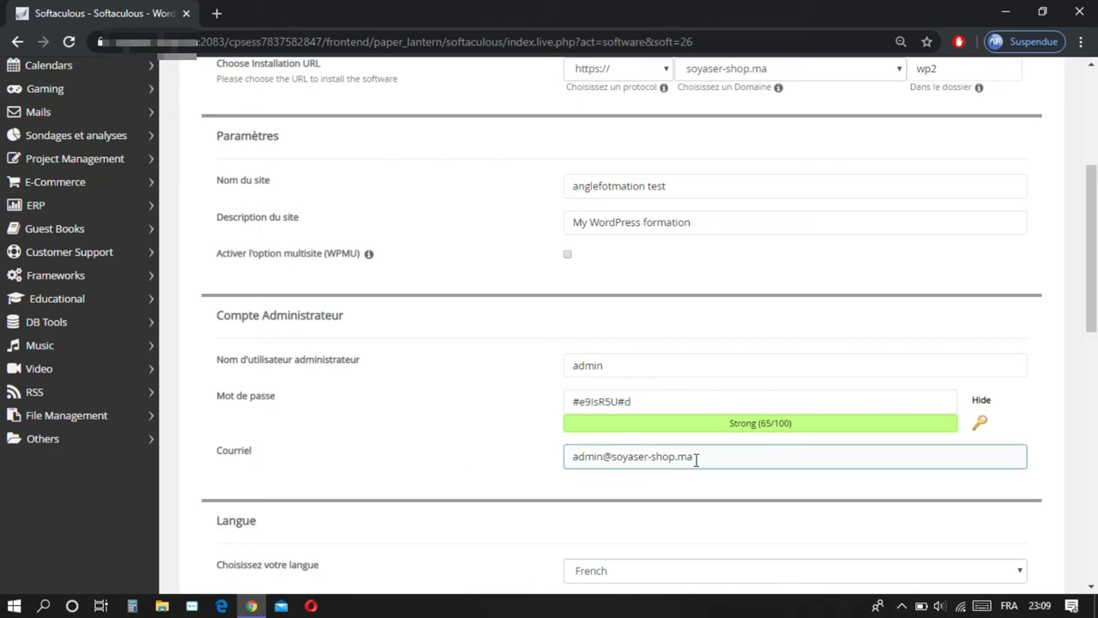
pyautogui.scroll(-1, 742, 457)
pyautogui.click(743, 464)
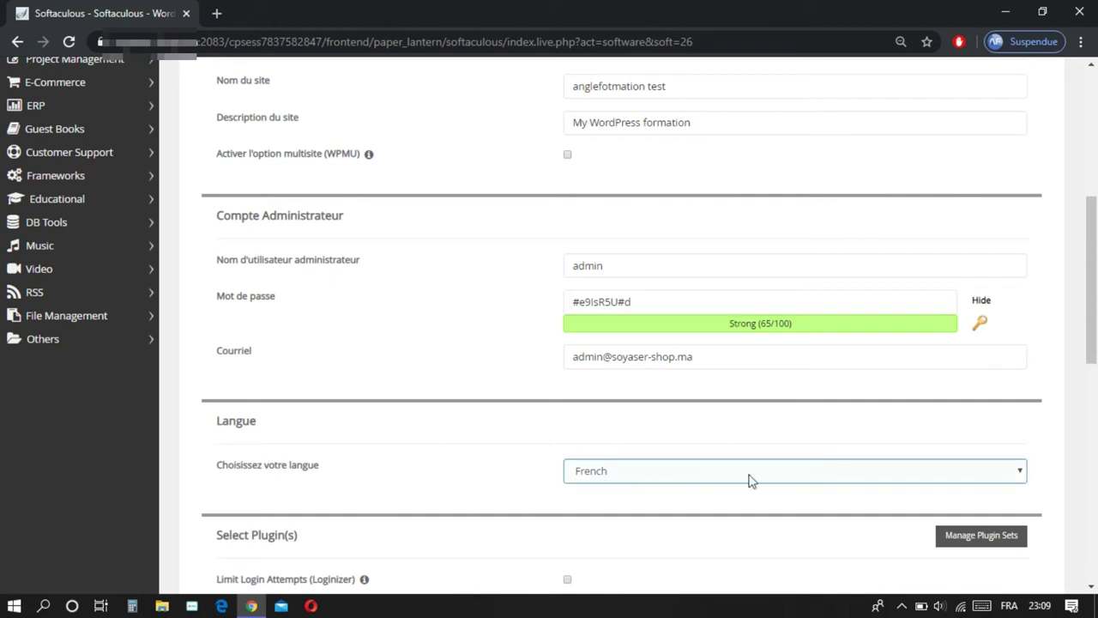
pyautogui.click(926, 476)
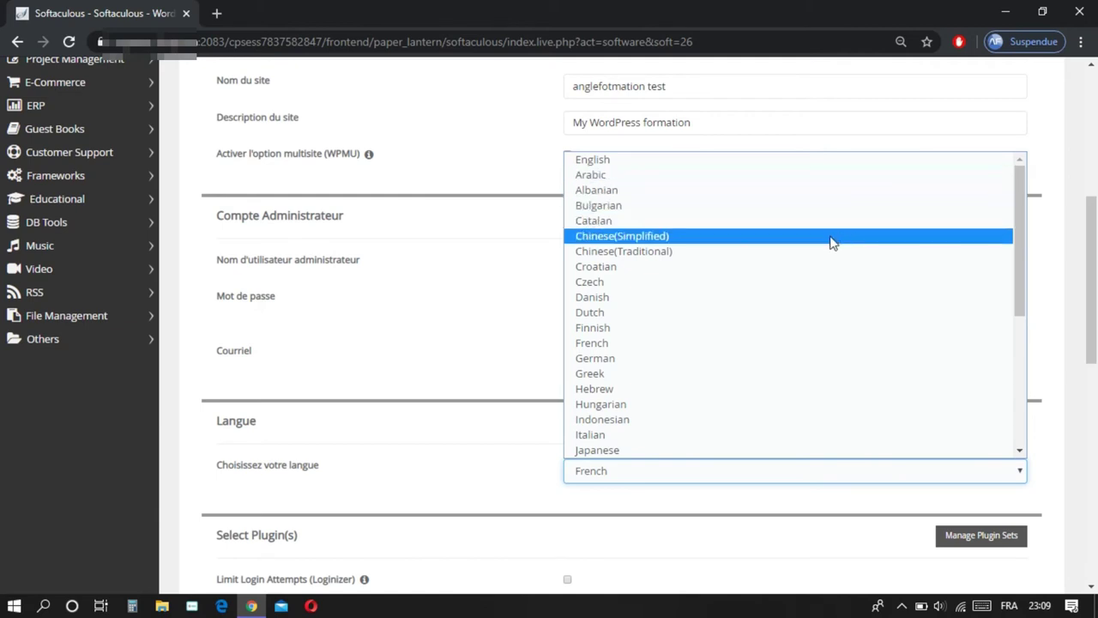
pyautogui.click(461, 439)
pyautogui.click(461, 439)
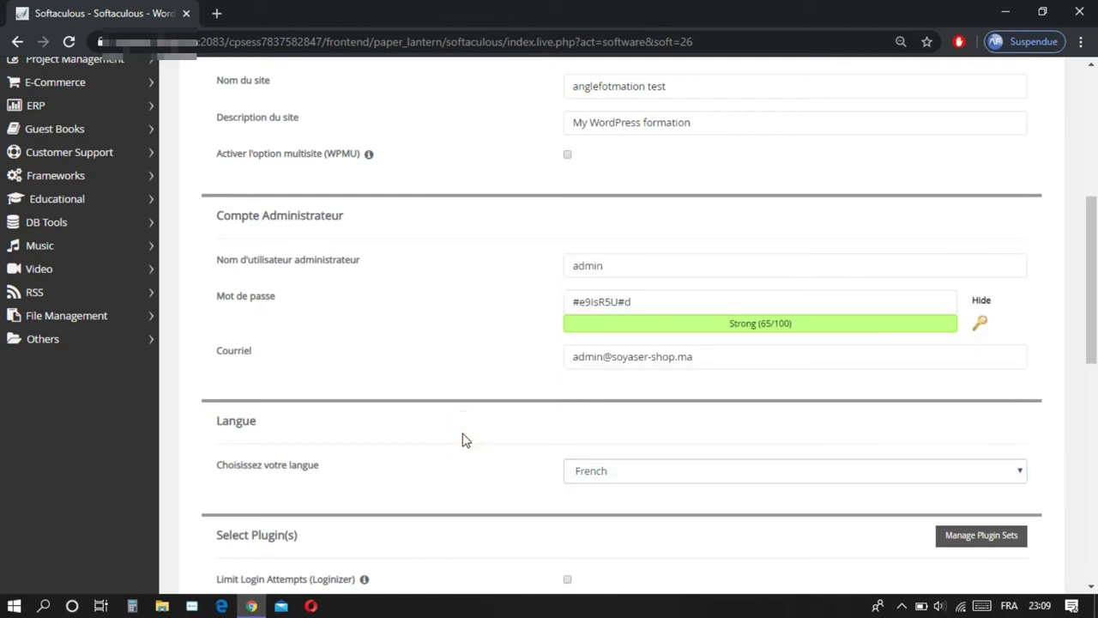
# - Review the optional plugins and the advanced database, update and backup options, leaving them all at their defaults
pyautogui.scroll(-3, 461, 440)
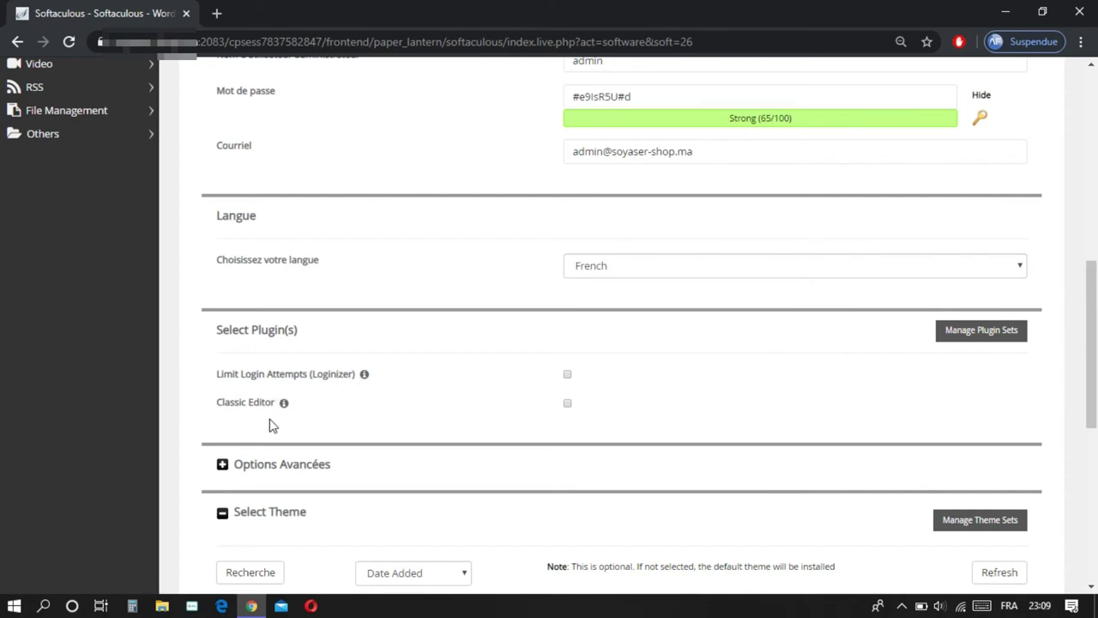
pyautogui.moveTo(283, 402)
pyautogui.scroll(-3, 792, 386)
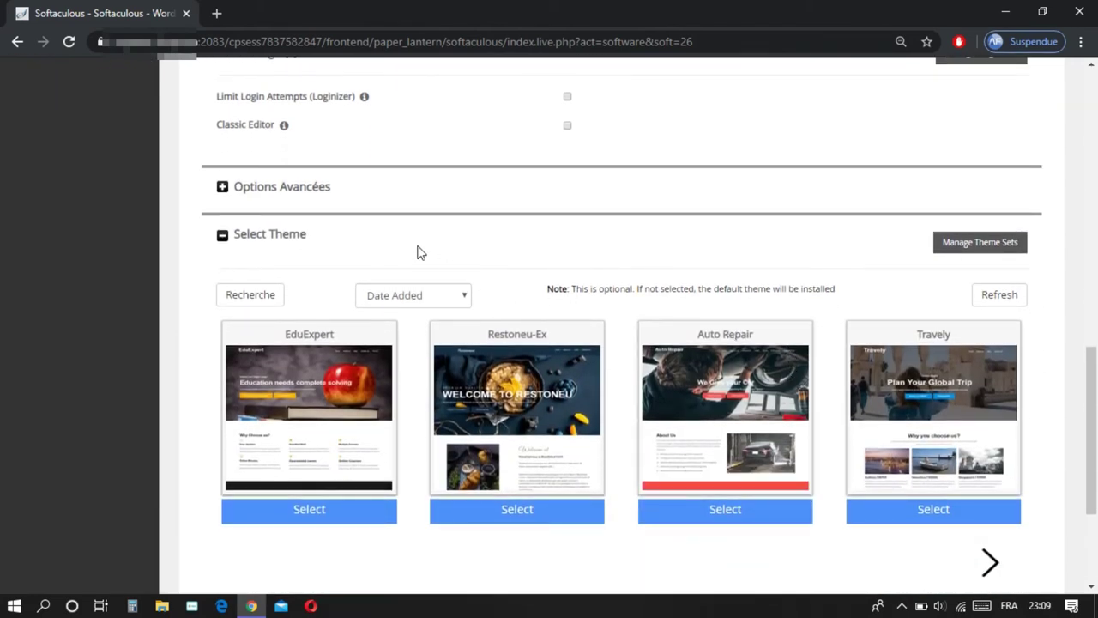
pyautogui.click(221, 190)
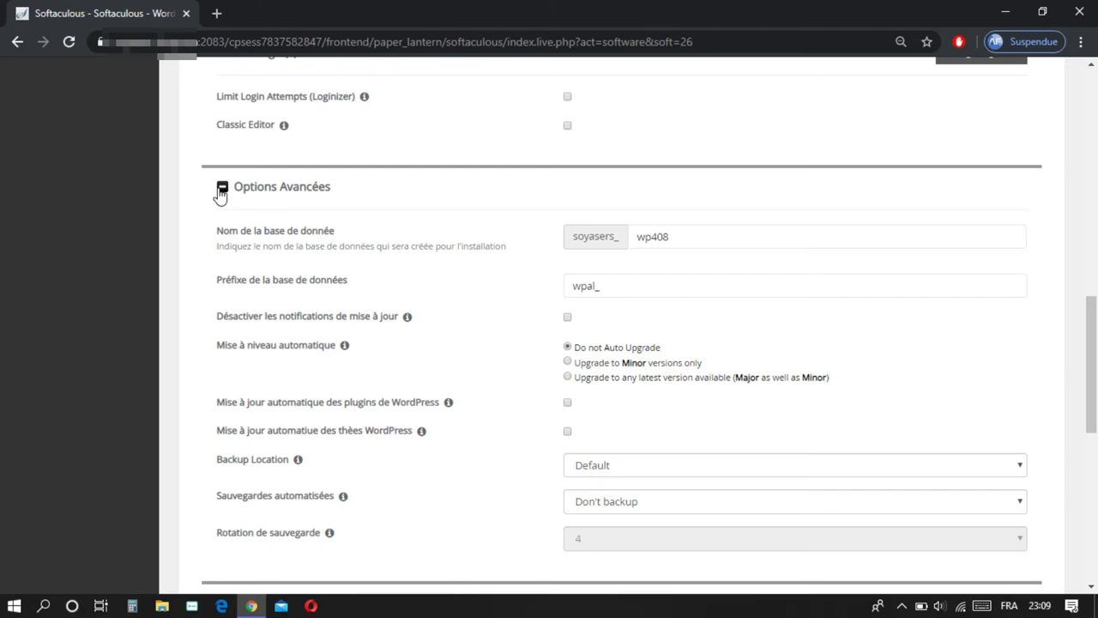
pyautogui.click(222, 189)
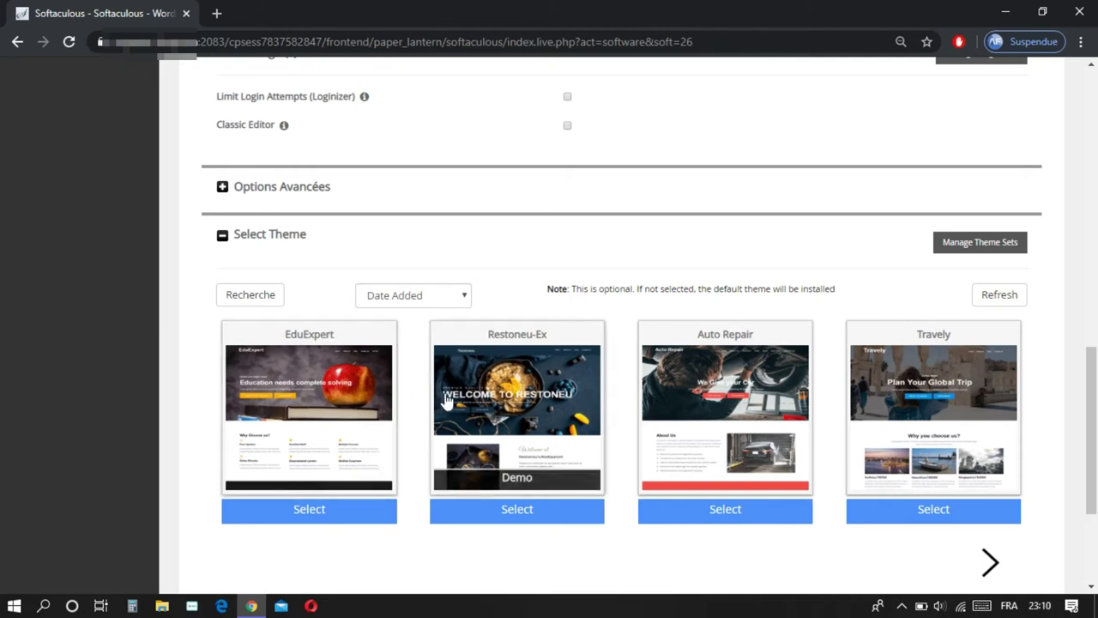
# - Browse to the second set of themes and select Consultent-Ex for the WordPress site
pyautogui.scroll(-1, 588, 414)
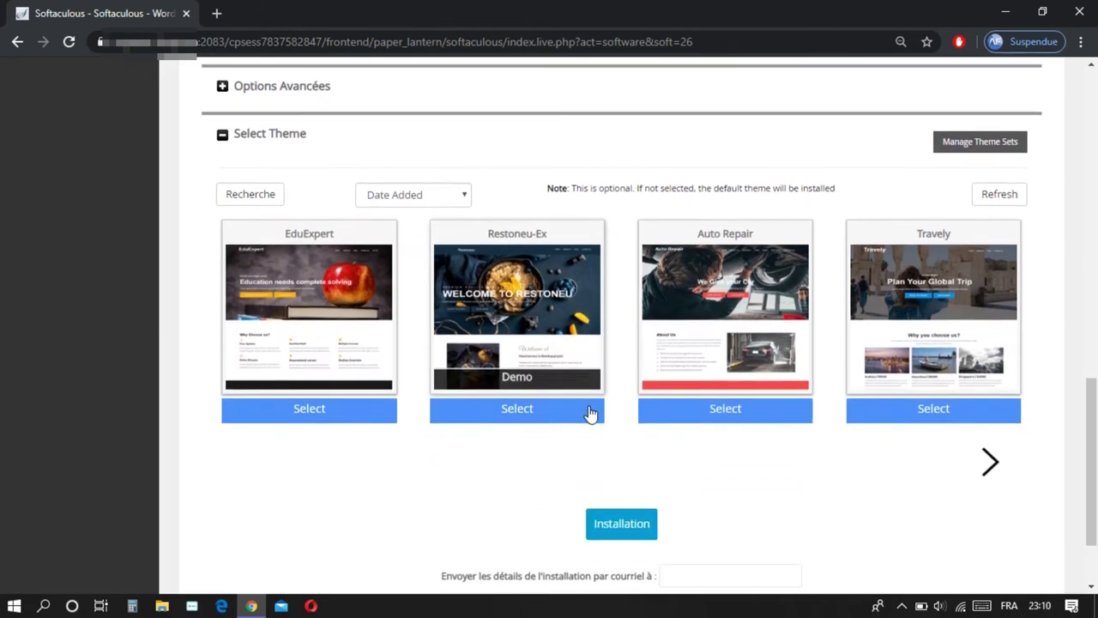
pyautogui.click(992, 462)
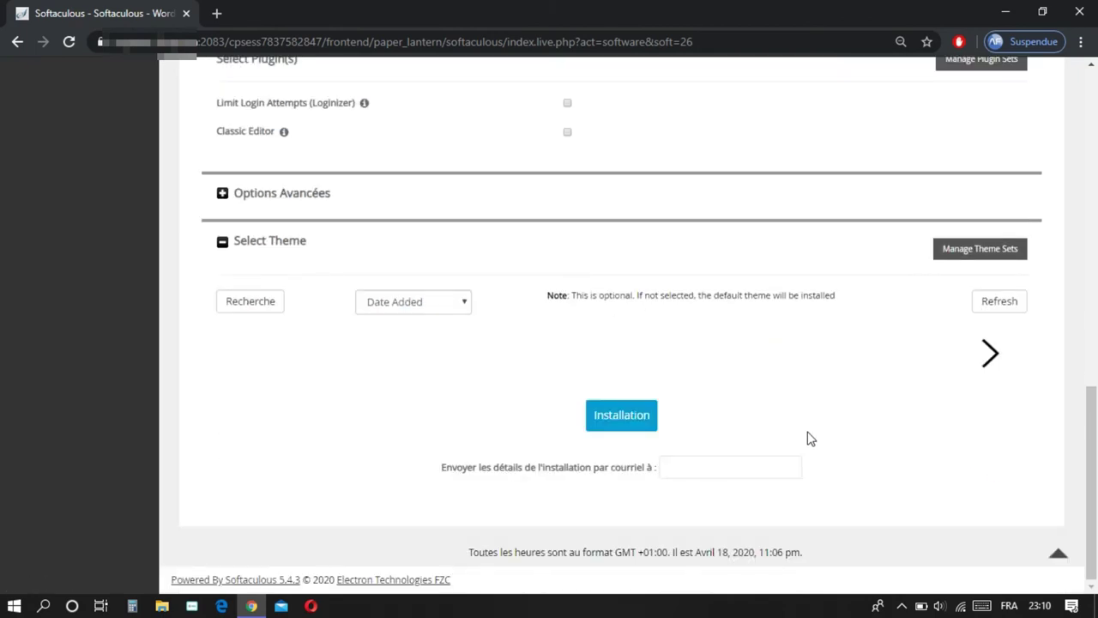
pyautogui.scroll(-1, 809, 438)
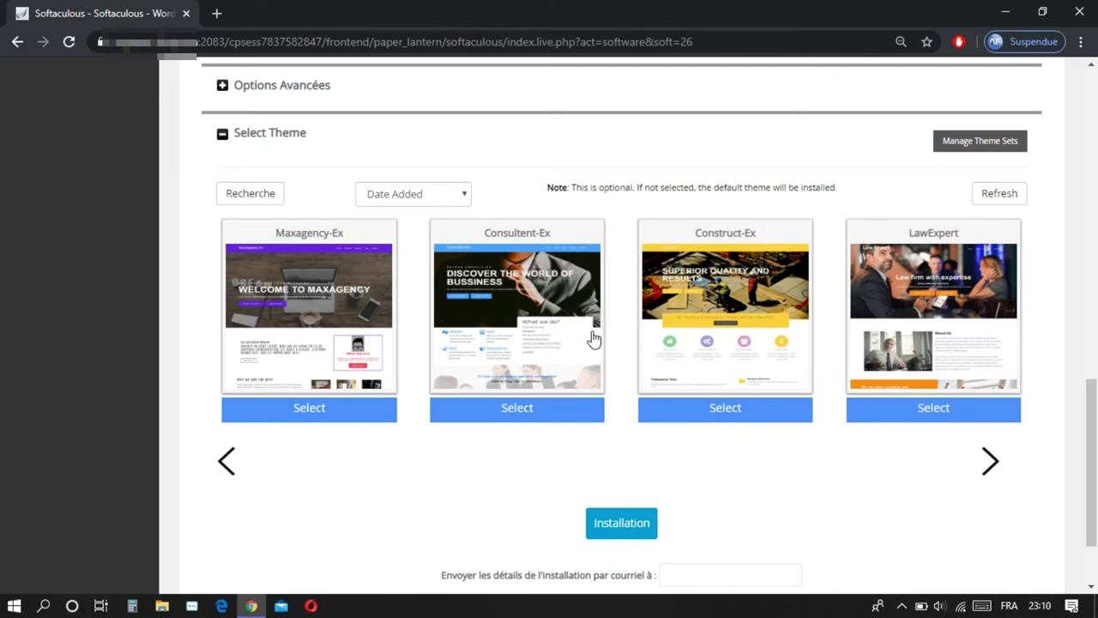
pyautogui.moveTo(577, 322)
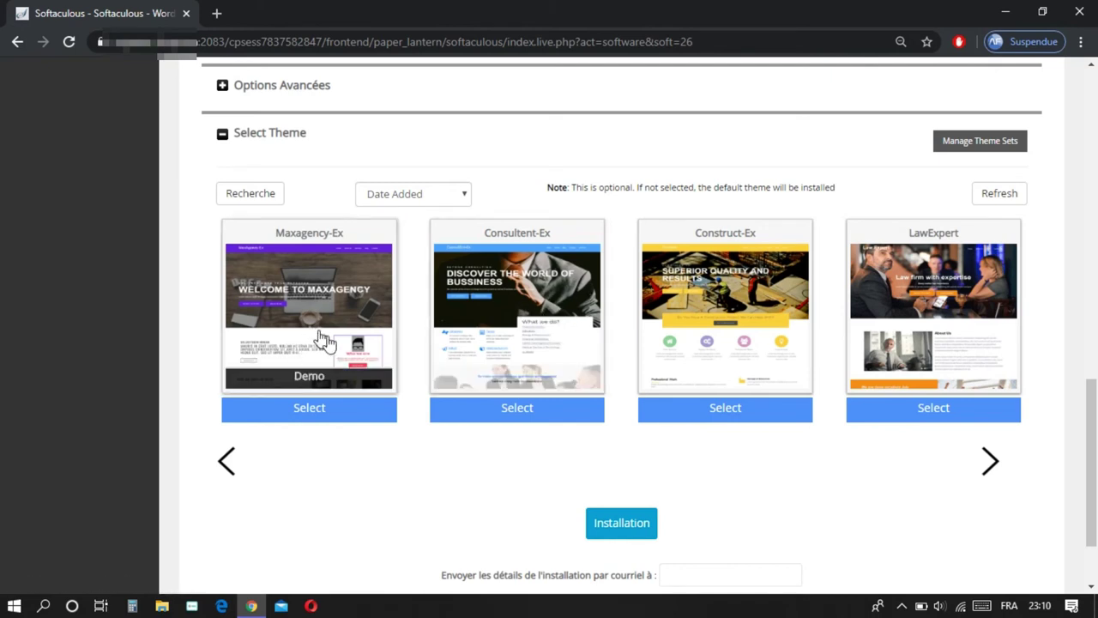
pyautogui.click(523, 411)
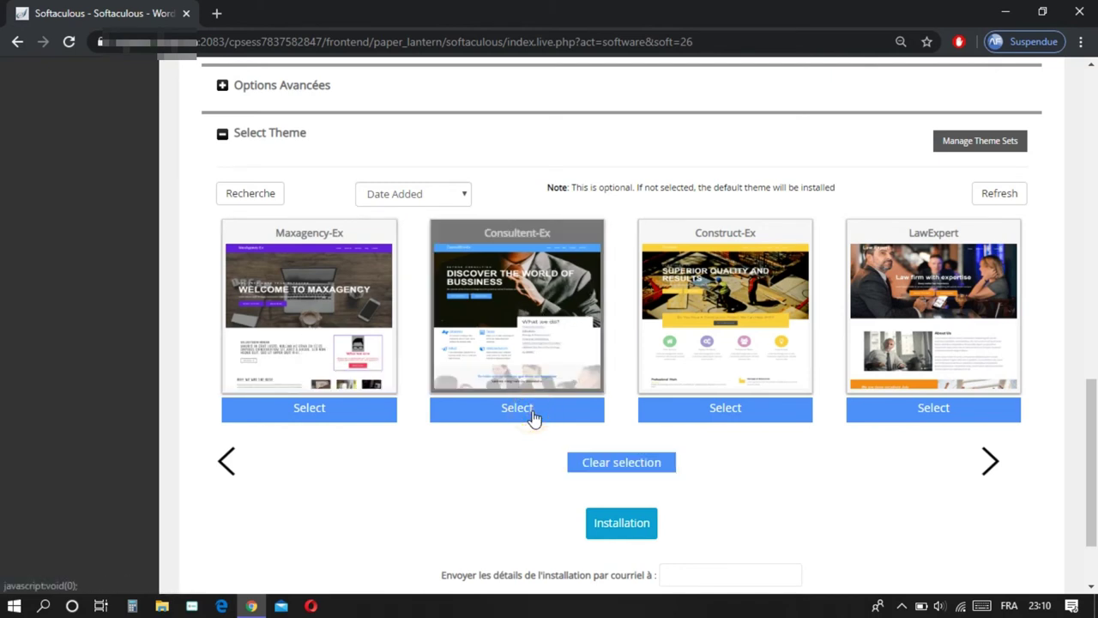
# - Leave the e-mail field for the installation details empty and start the WordPress installation
pyautogui.click(614, 527)
pyautogui.scroll(-2, 678, 524)
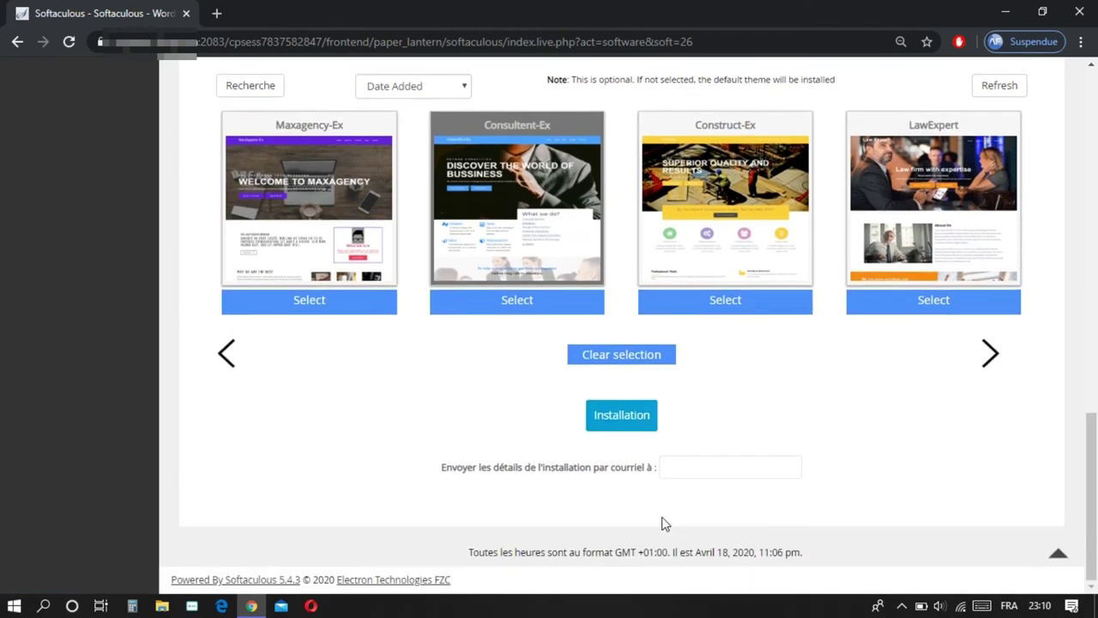
pyautogui.click(749, 465)
pyautogui.click(752, 465)
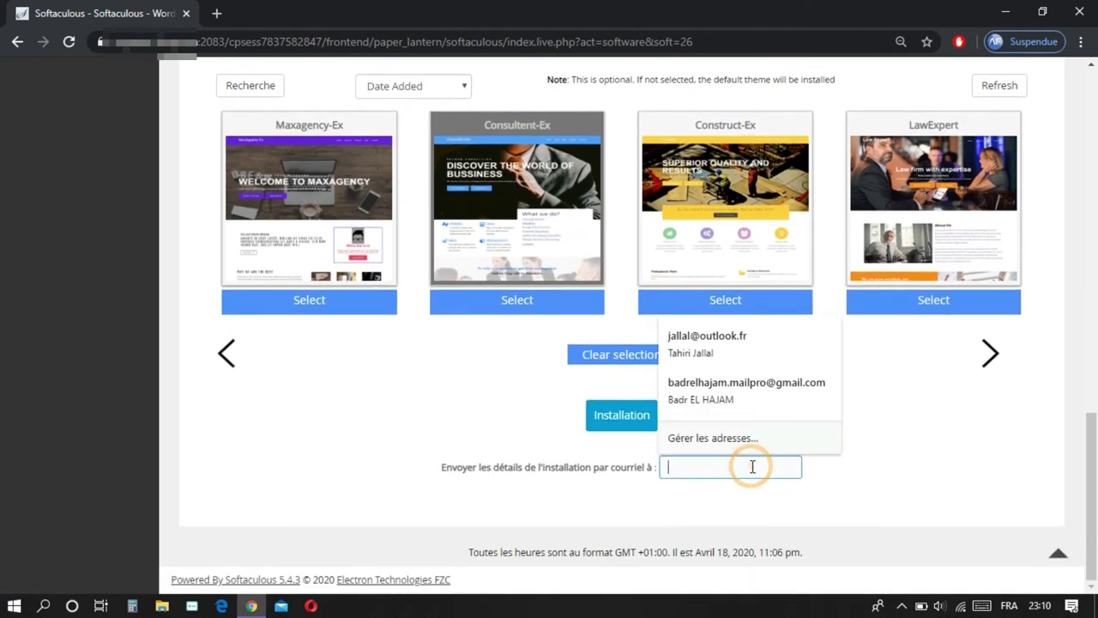
pyautogui.click(435, 454)
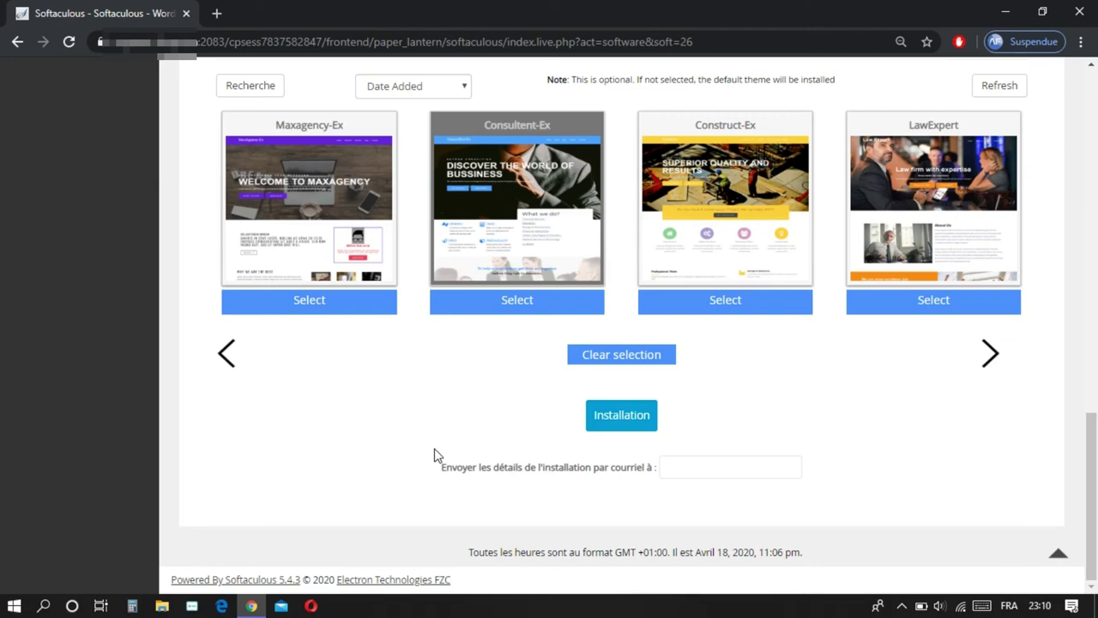
pyautogui.click(614, 420)
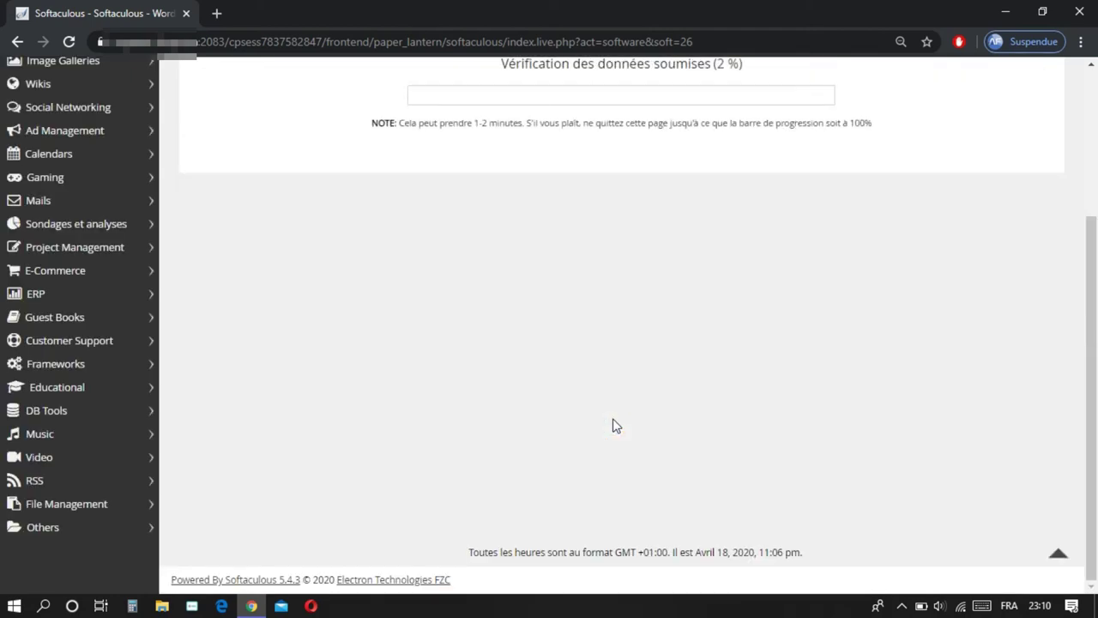
pyautogui.scroll(1, 589, 381)
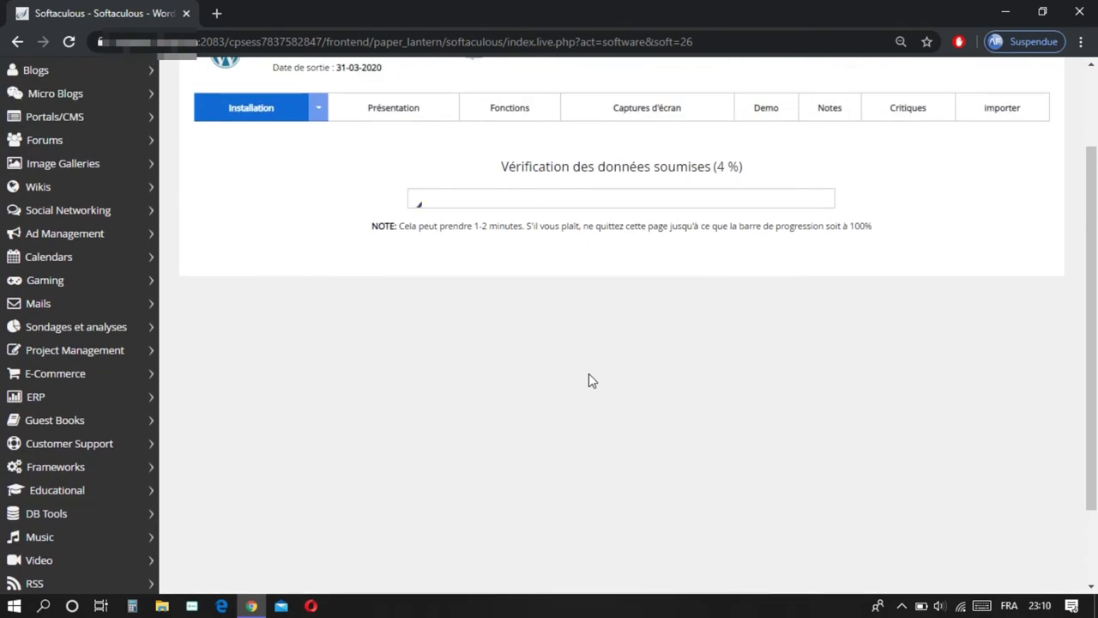
pyautogui.scroll(1, 589, 381)
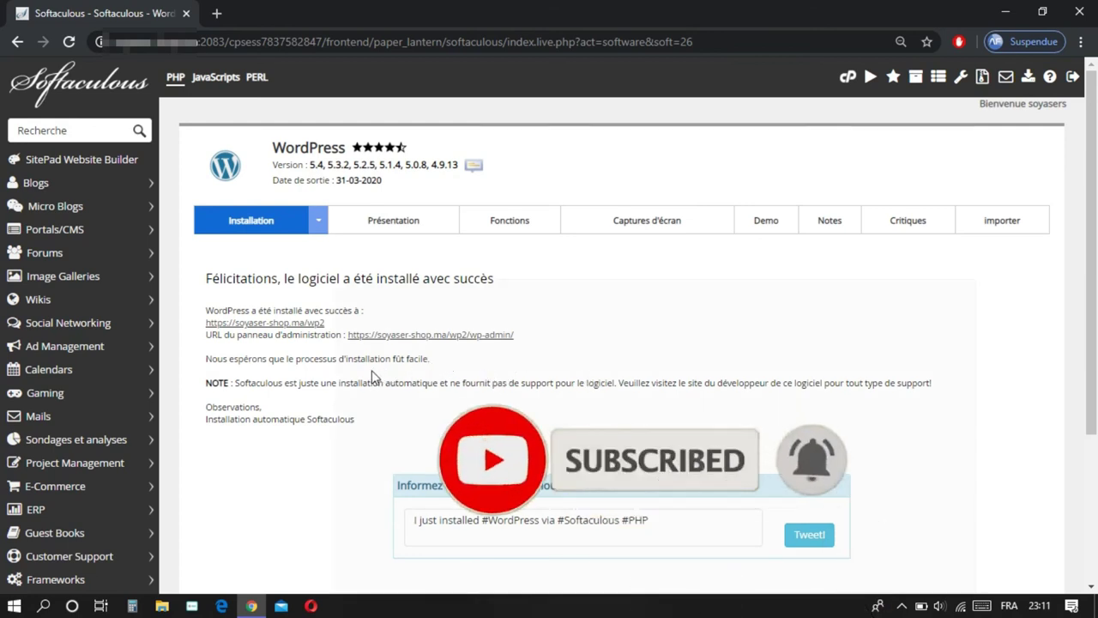
pyautogui.rightClick(288, 326)
pyautogui.click(313, 338)
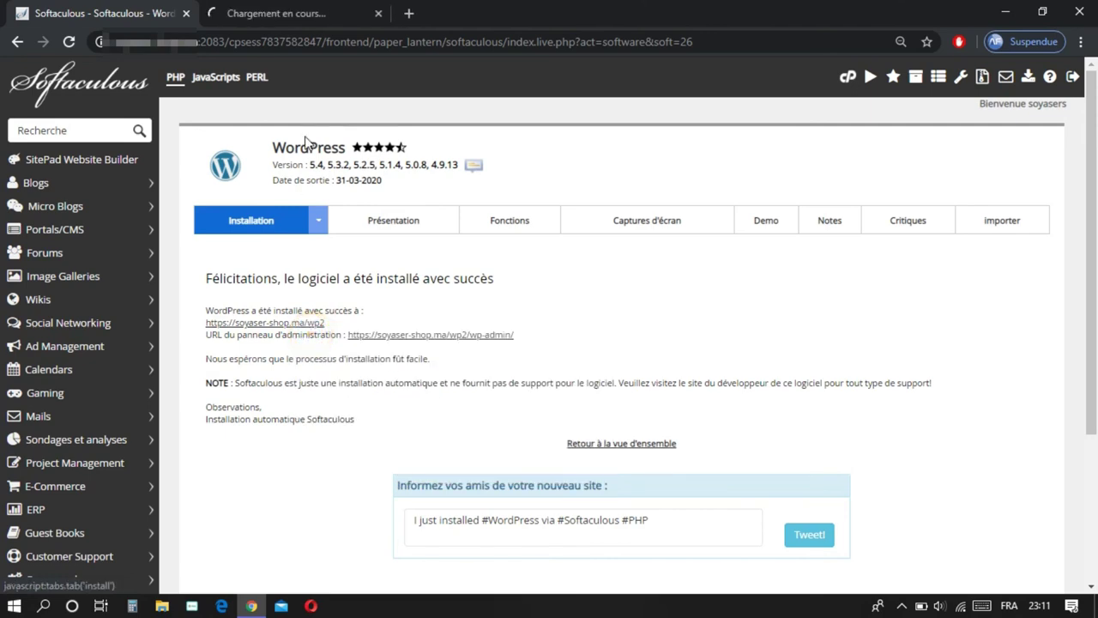
pyautogui.click(269, 15)
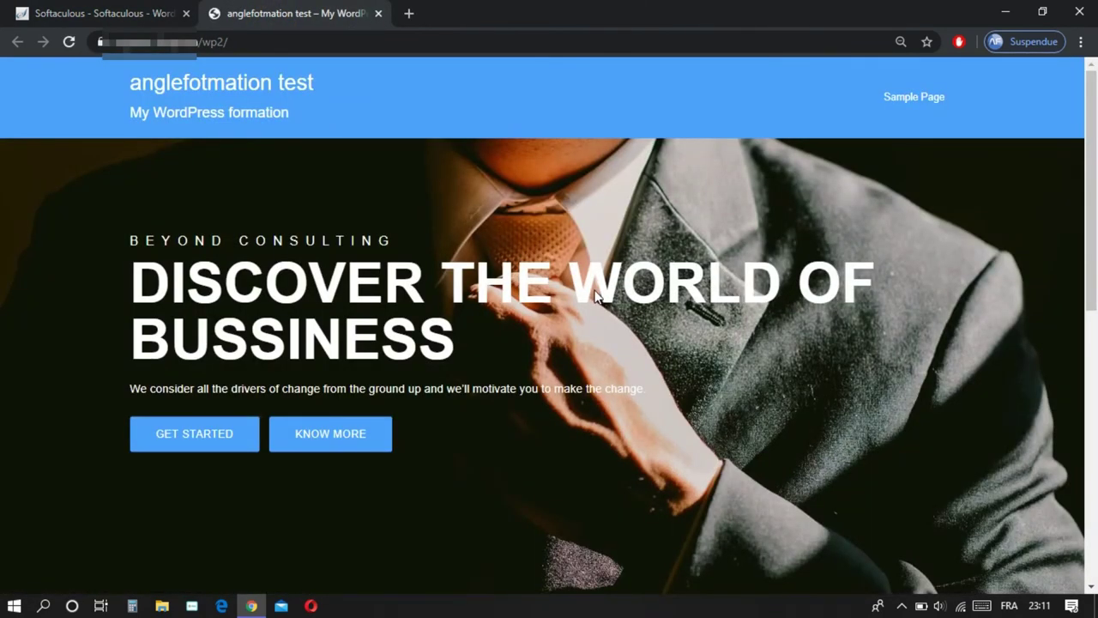
pyautogui.scroll(-2, 596, 296)
pyautogui.scroll(-5, 596, 296)
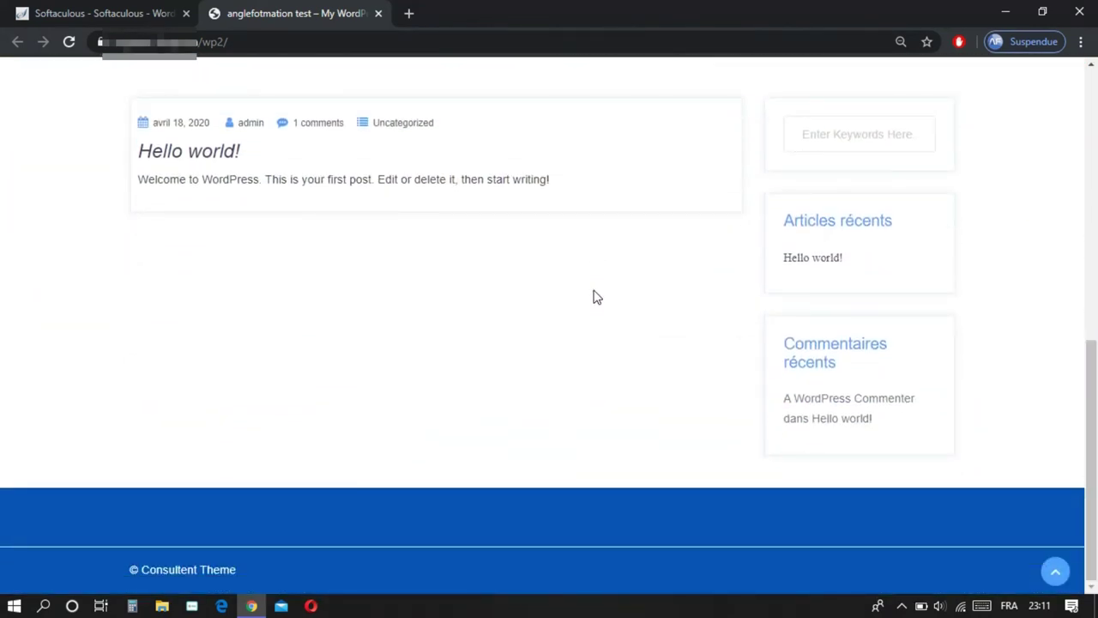
pyautogui.scroll(3, 596, 296)
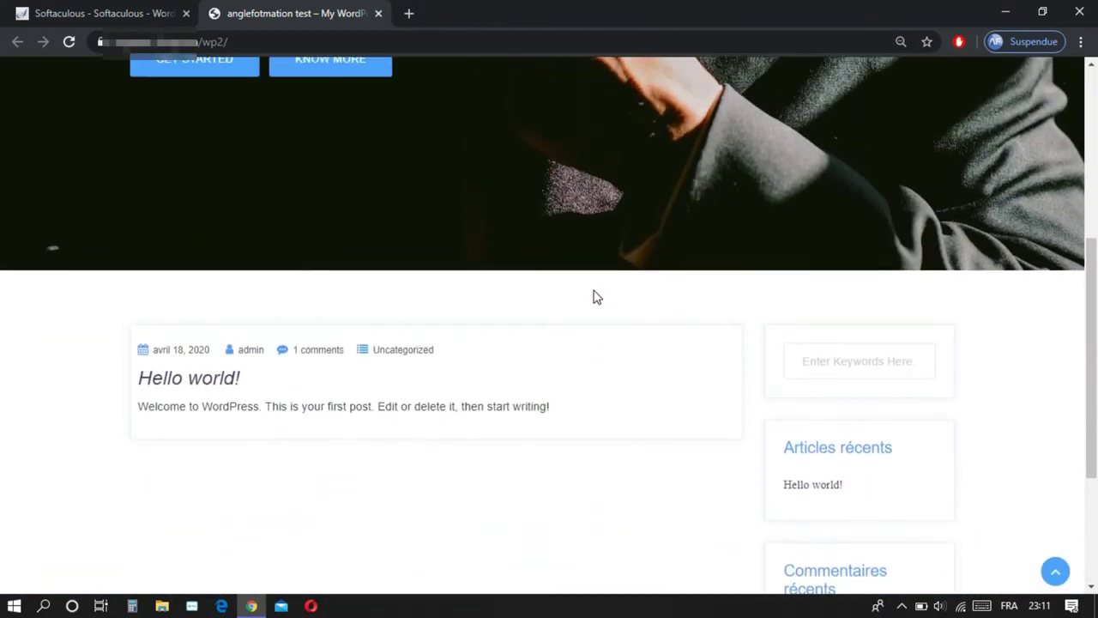
pyautogui.scroll(-3, 596, 296)
pyautogui.scroll(6, 595, 294)
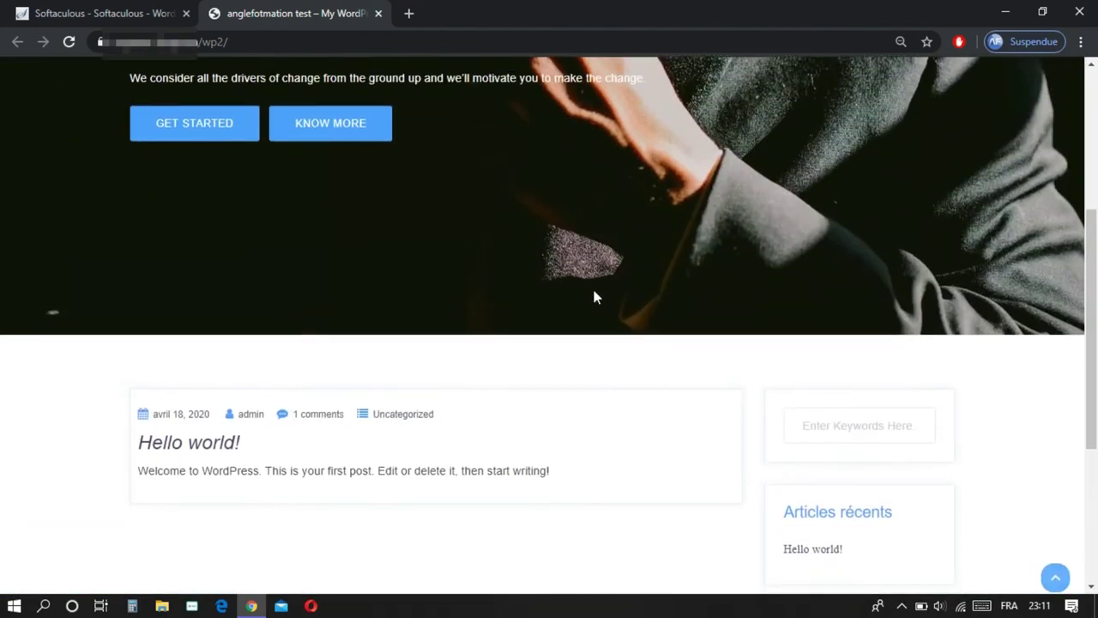
pyautogui.scroll(1, 594, 295)
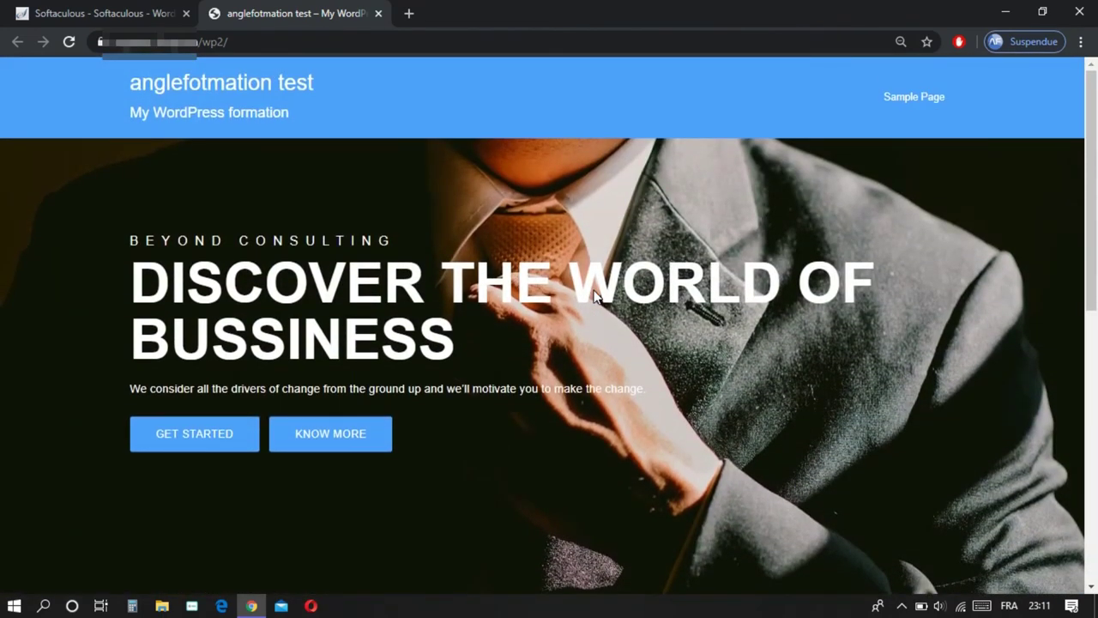